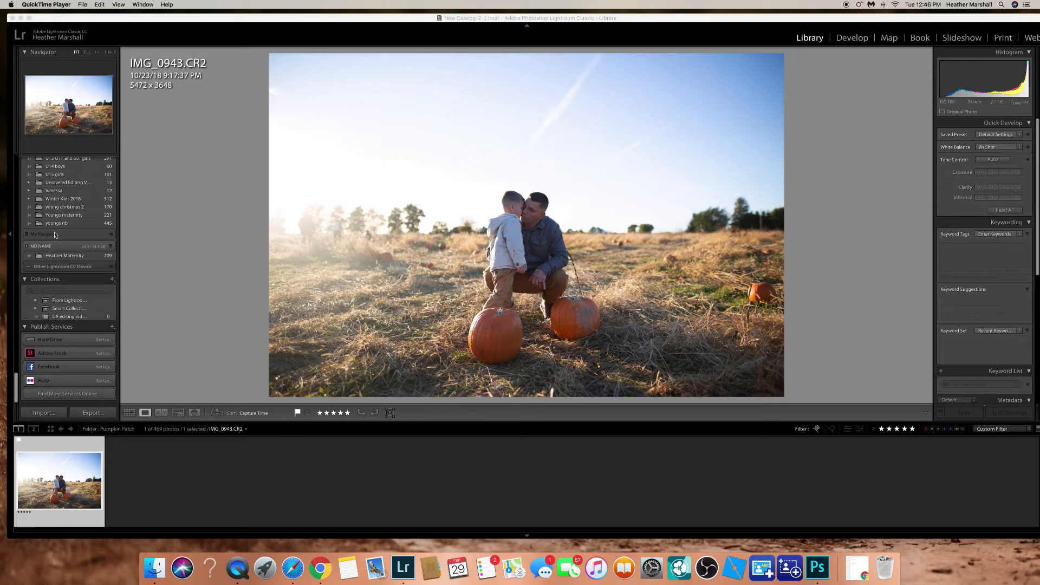
Open the photo in Develop and view its earlier edit at the history state Export - Hard Drive (11/3/18 11:02:14 PM).
click(850, 38)
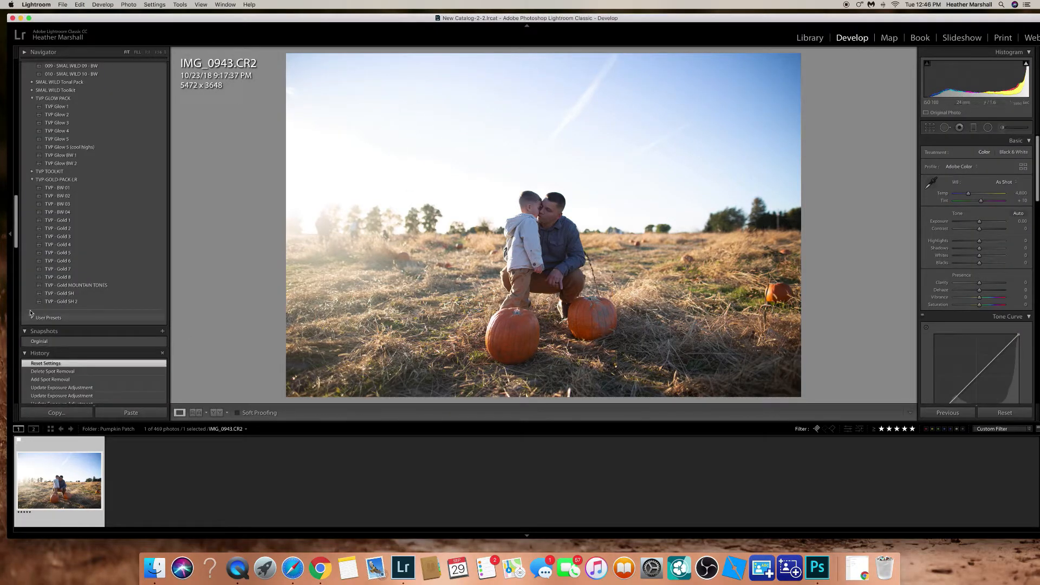
drag(15, 244, 16, 399)
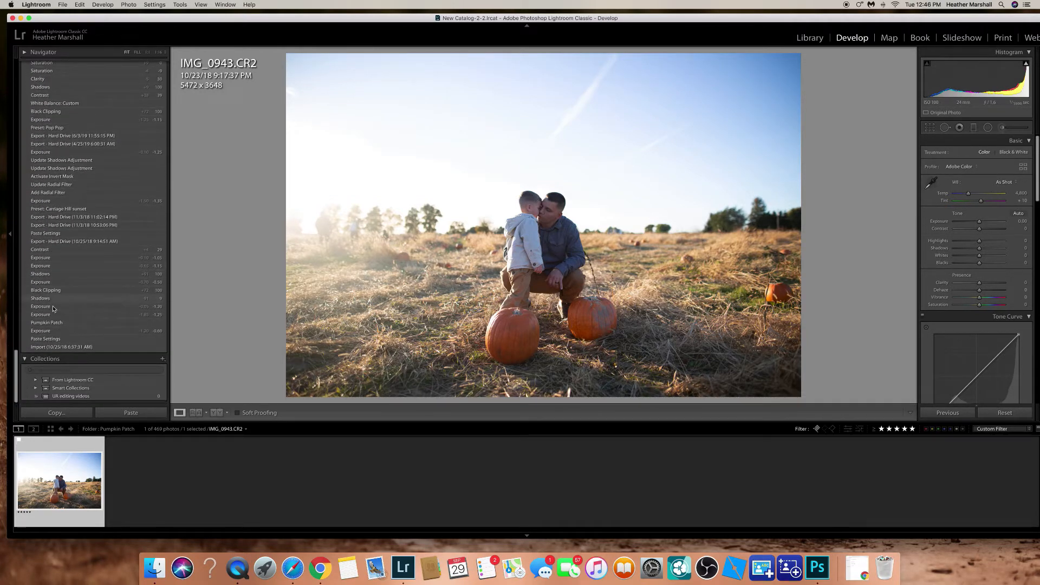
click(71, 218)
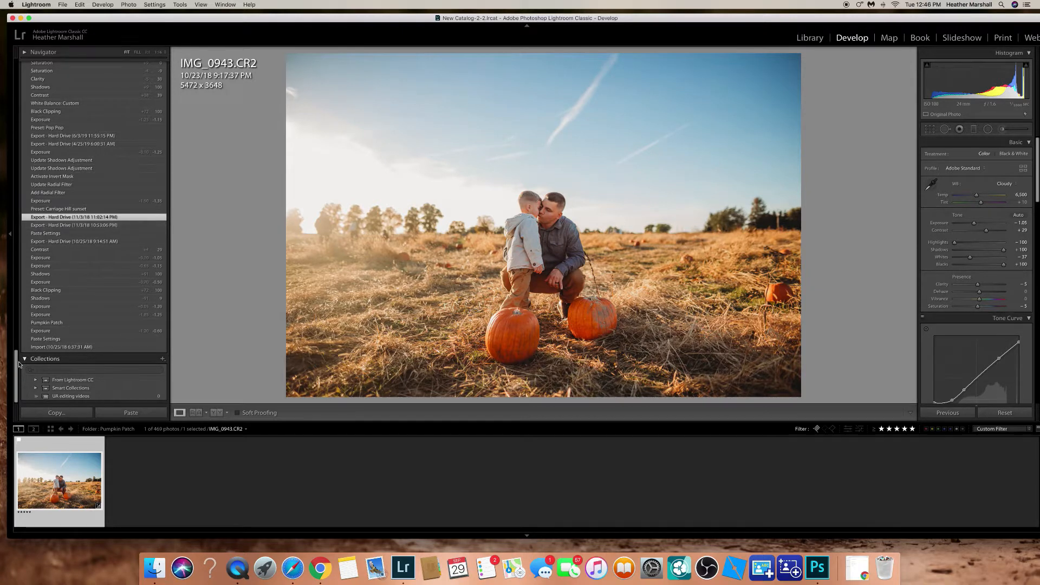
Reset all of the photo's settings and apply the preset 001 - C - SMAL Vol. 2 - 01.
drag(19, 364, 28, 221)
scroll(29, 221, up, 10)
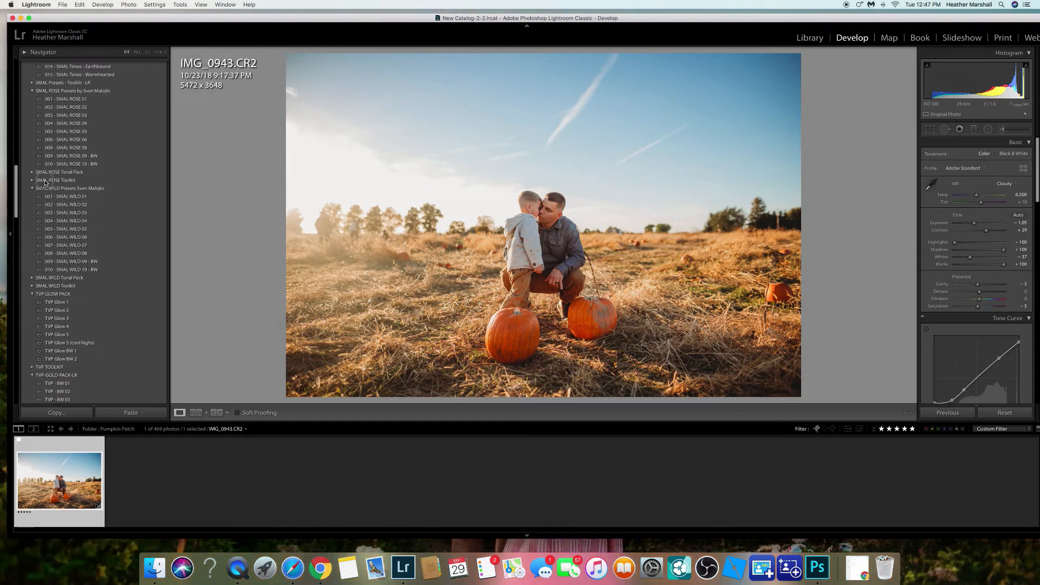
scroll(62, 165, up, 5)
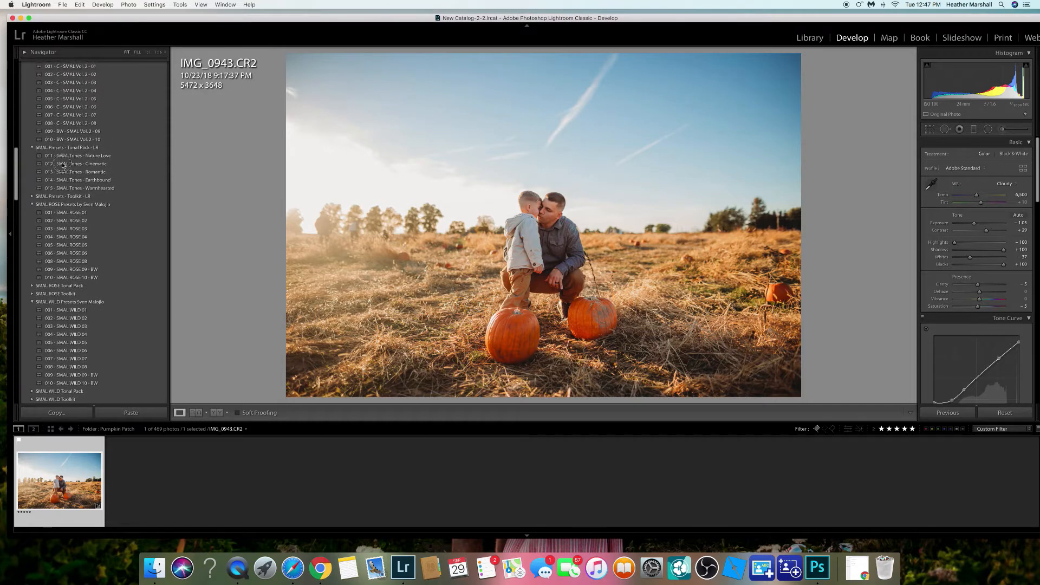
scroll(63, 166, up, 3)
scroll(24, 170, up, 15)
scroll(41, 132, down, 20)
scroll(71, 203, up, 10)
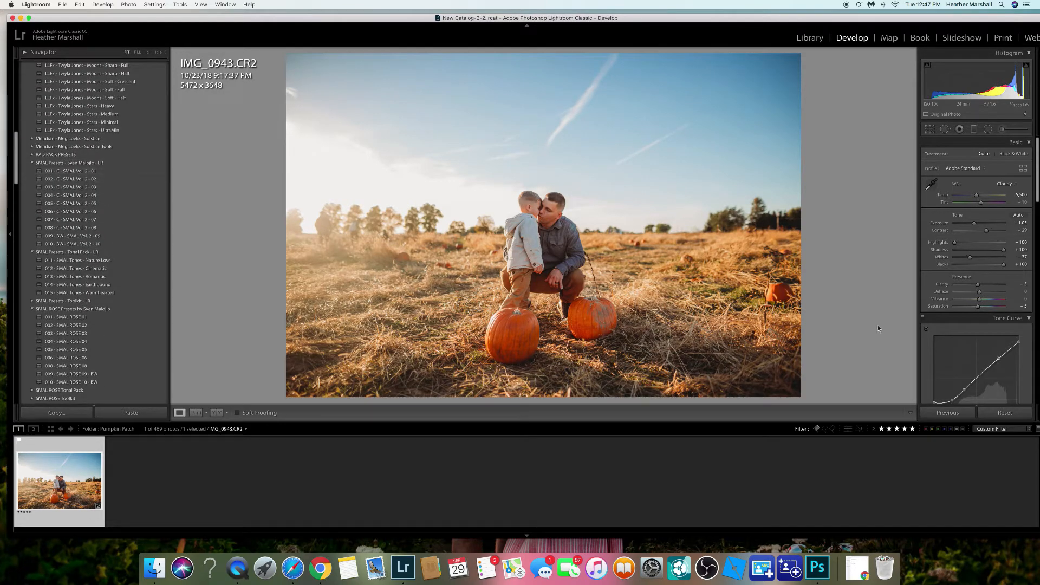
click(997, 414)
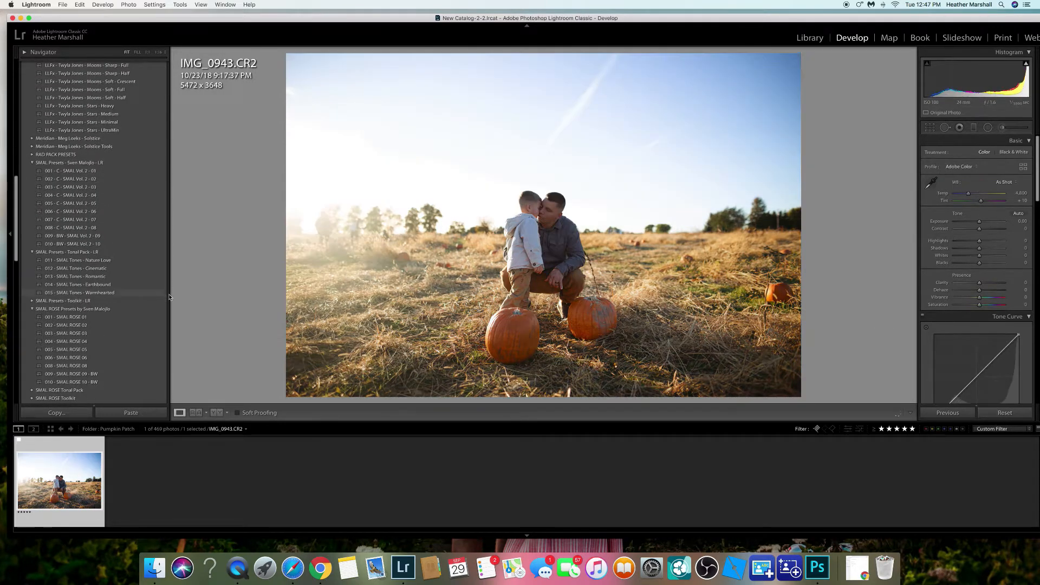
click(66, 172)
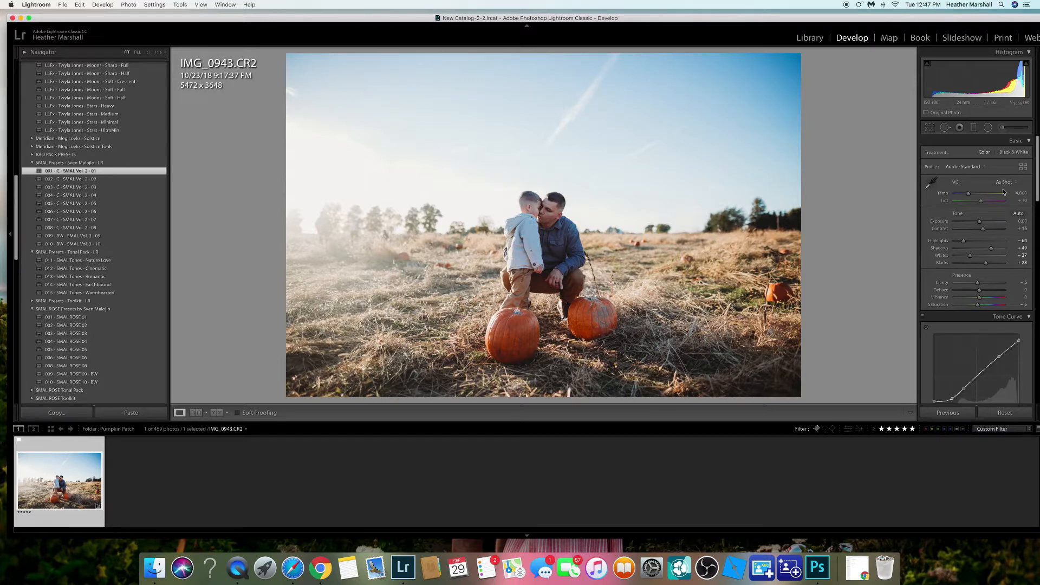
Set the grain amount to 0 and check the two subjects' faces up close.
scroll(970, 253, down, 15)
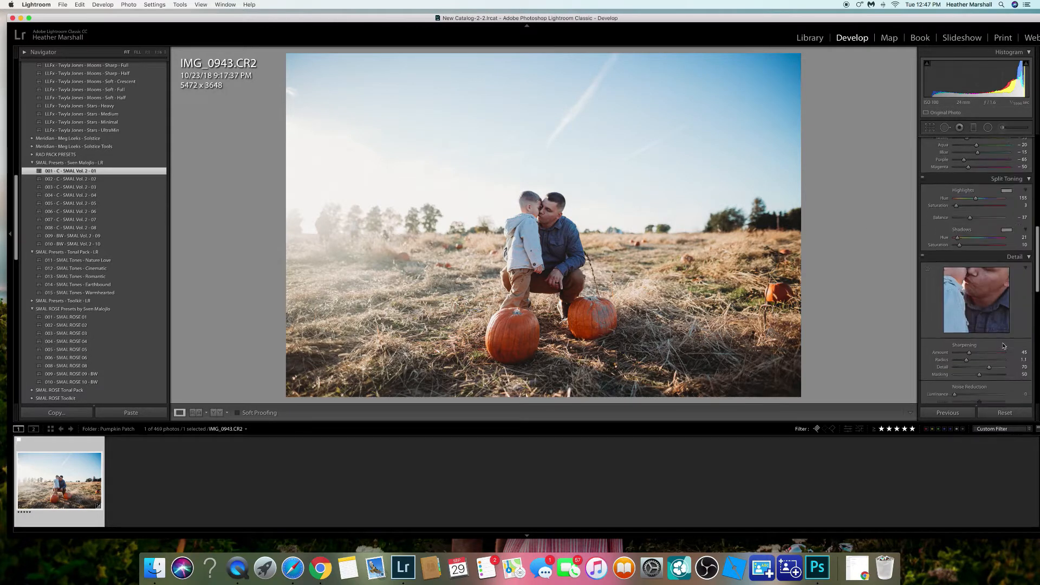
scroll(992, 363, down, 10)
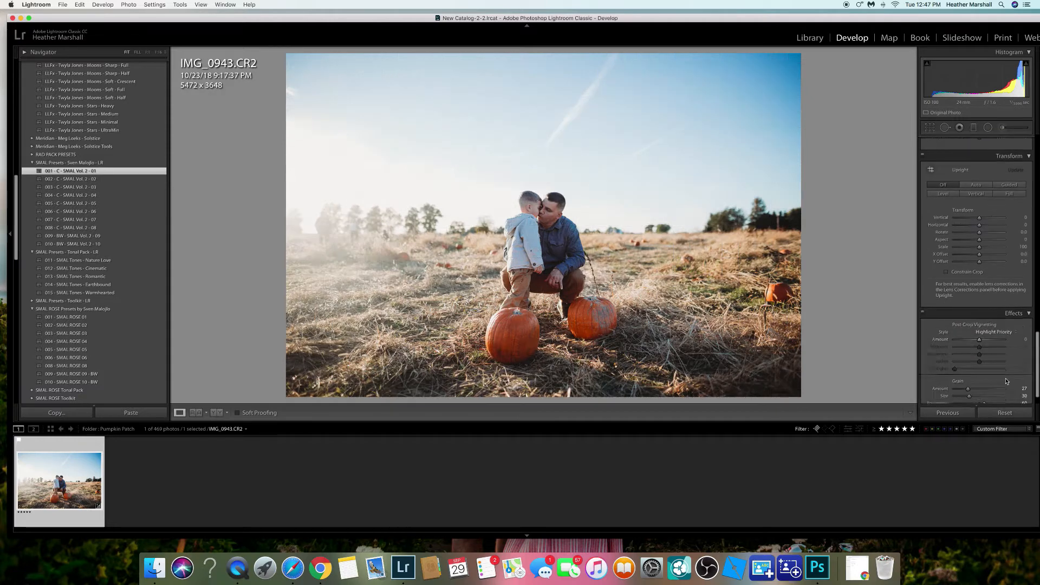
drag(968, 367, 910, 366)
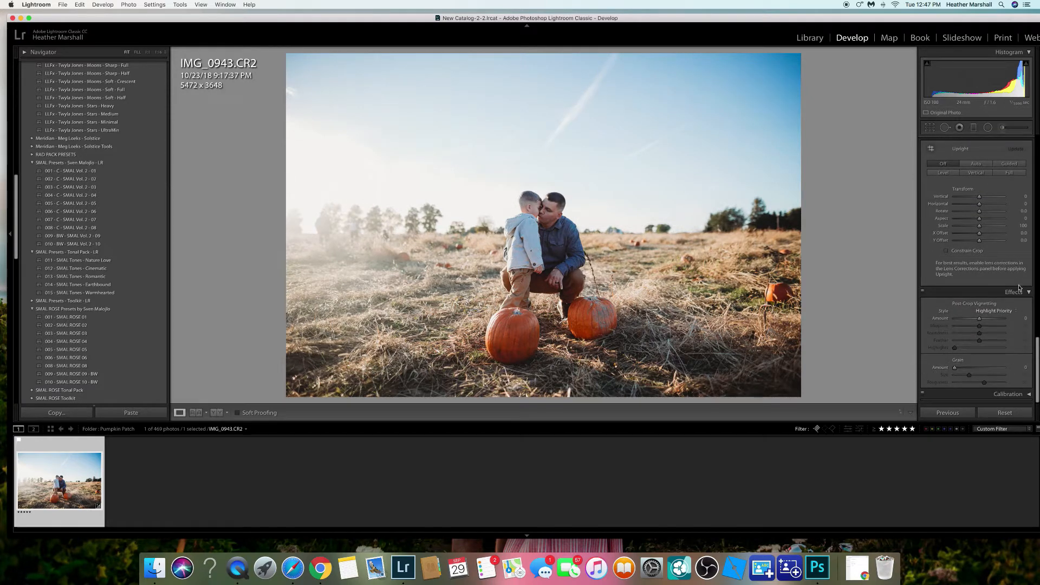
scroll(982, 238, up, 20)
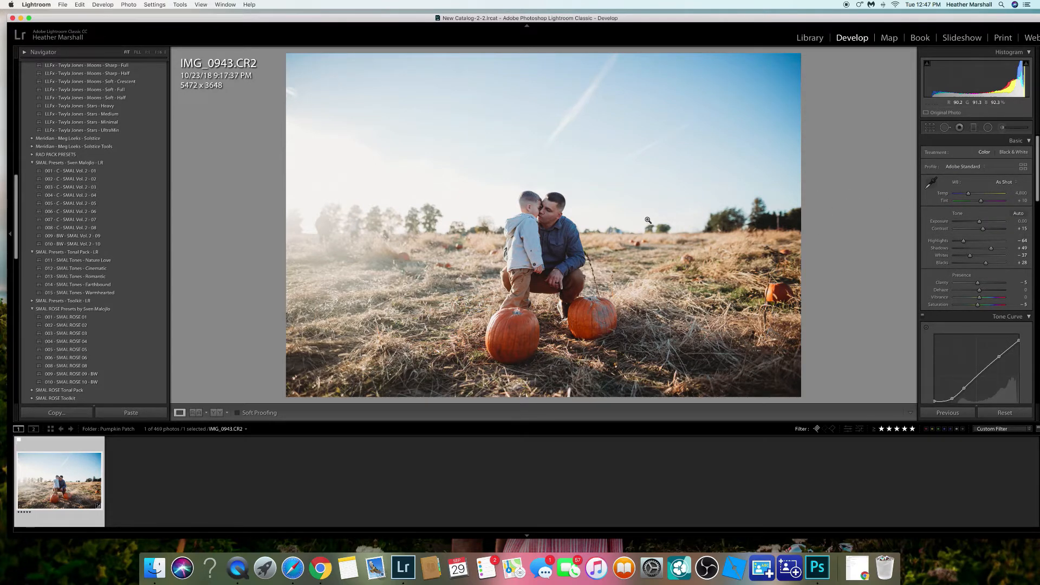
click(541, 198)
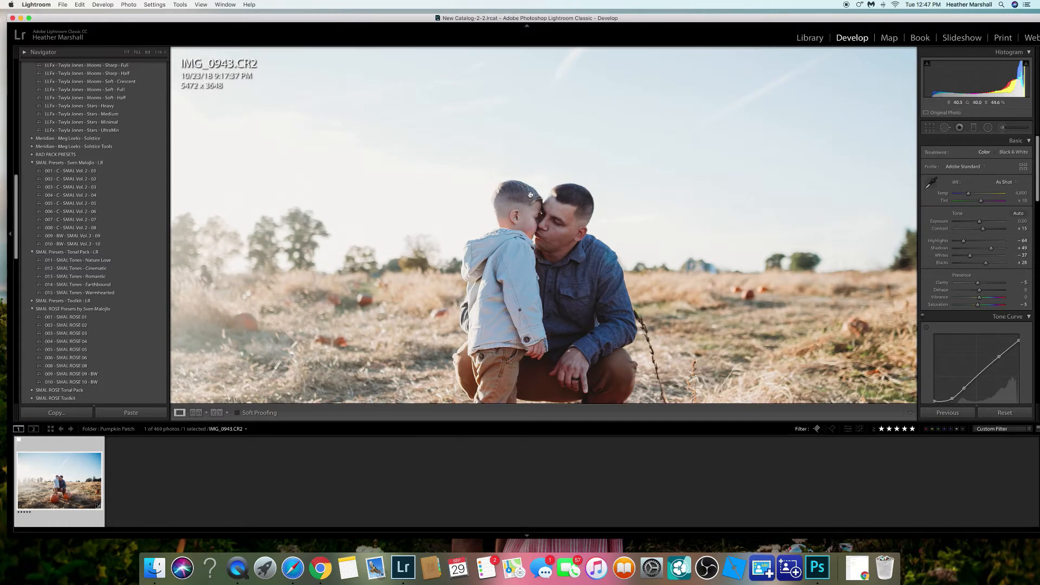
click(546, 235)
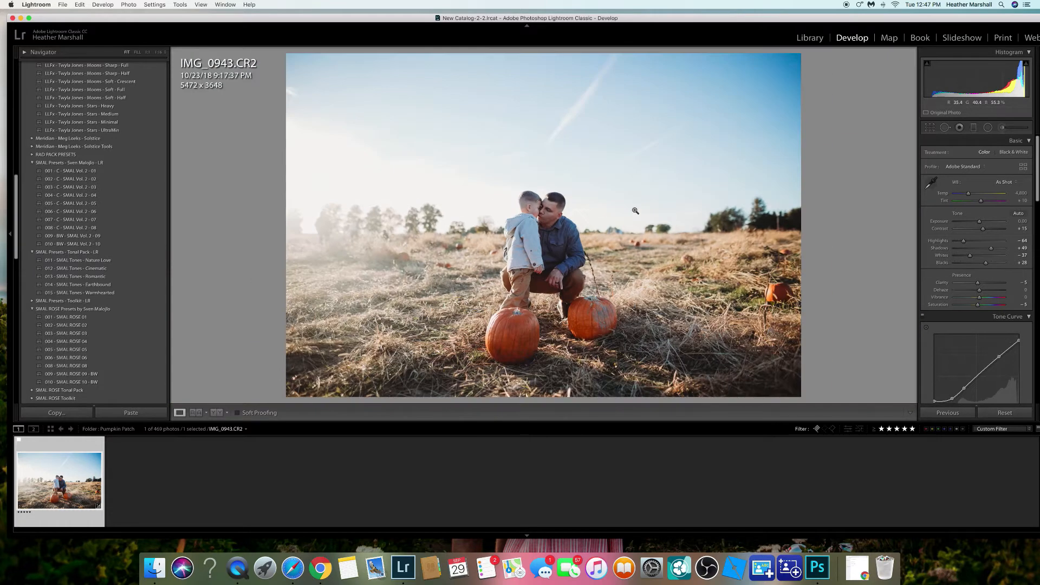
Compare warmer temperature, Daylight and Cloudy white balance, settle on Cloudy, and raise the contrast to +40.
drag(969, 193, 976, 196)
click(1004, 183)
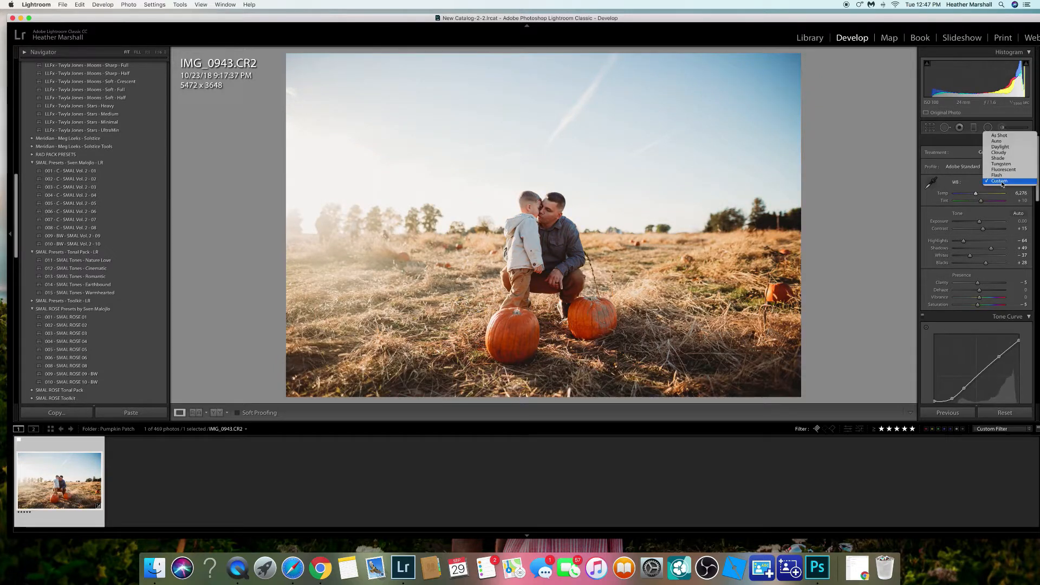
click(1007, 155)
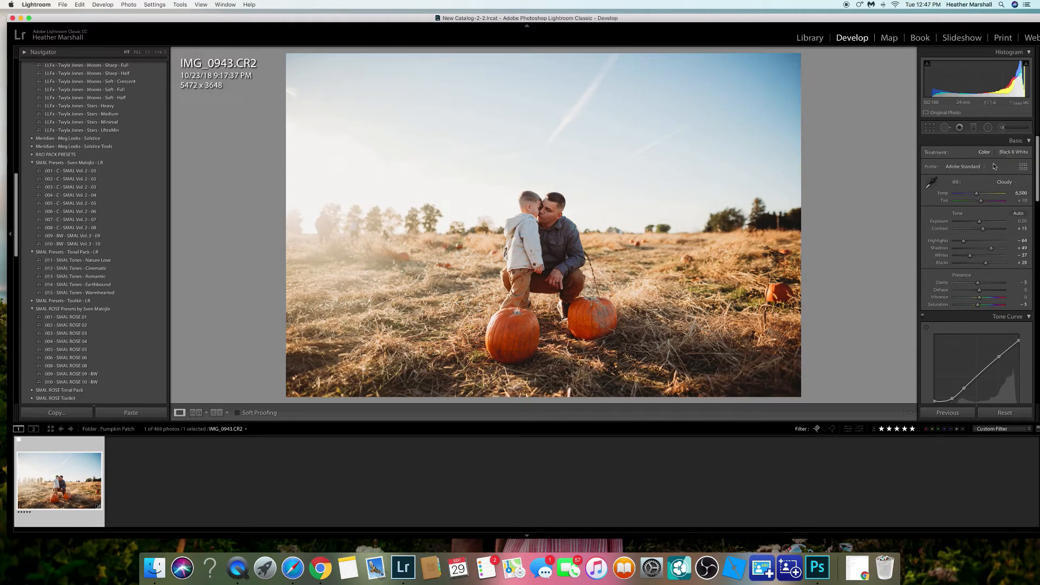
click(1003, 182)
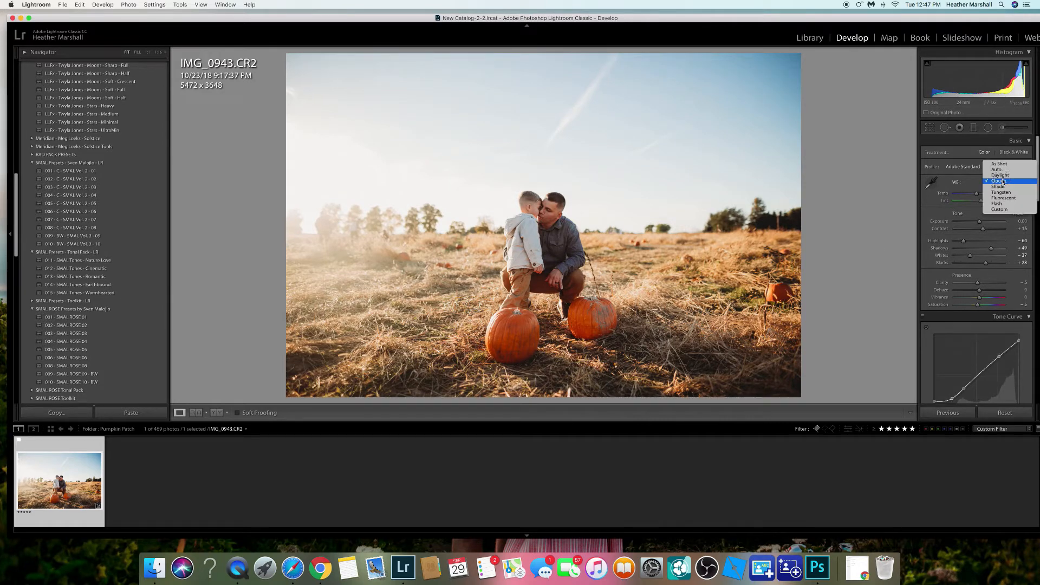
click(1008, 175)
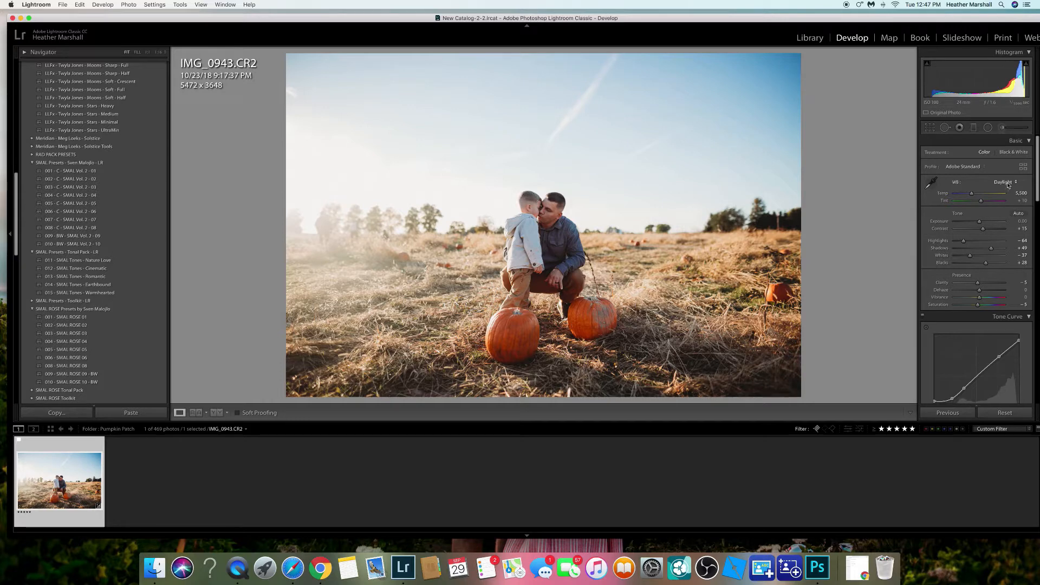
click(1006, 184)
click(1008, 188)
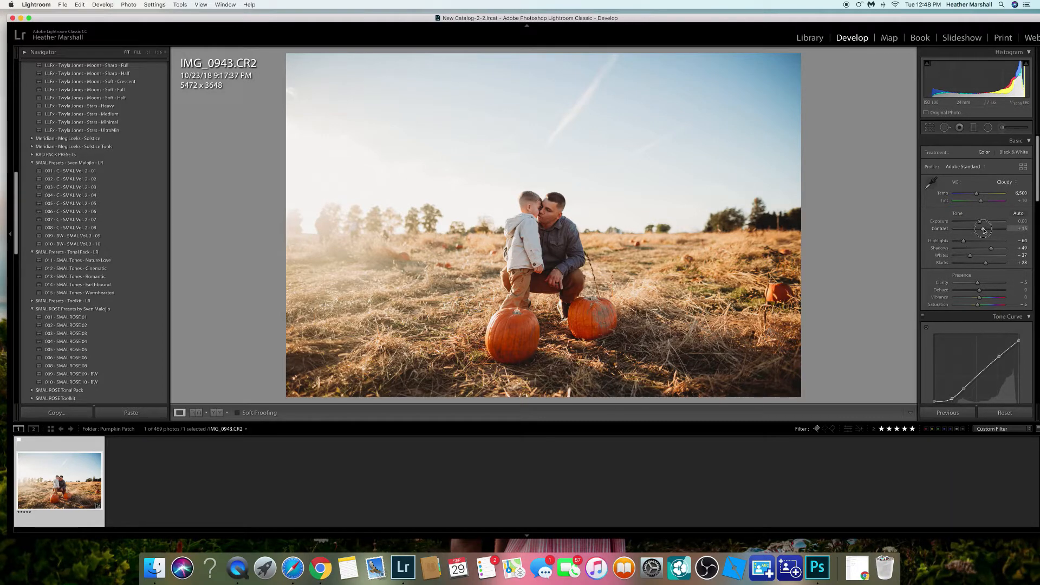
drag(985, 231, 988, 231)
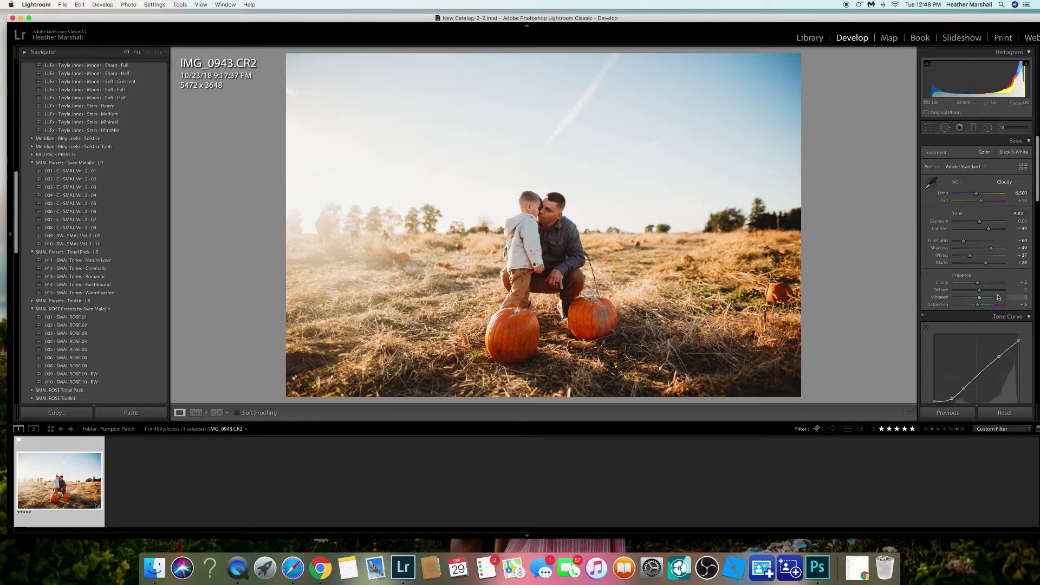
Try raising the shadows and lowering them to +3, and return to the Contrast state in the history.
drag(992, 250, 996, 250)
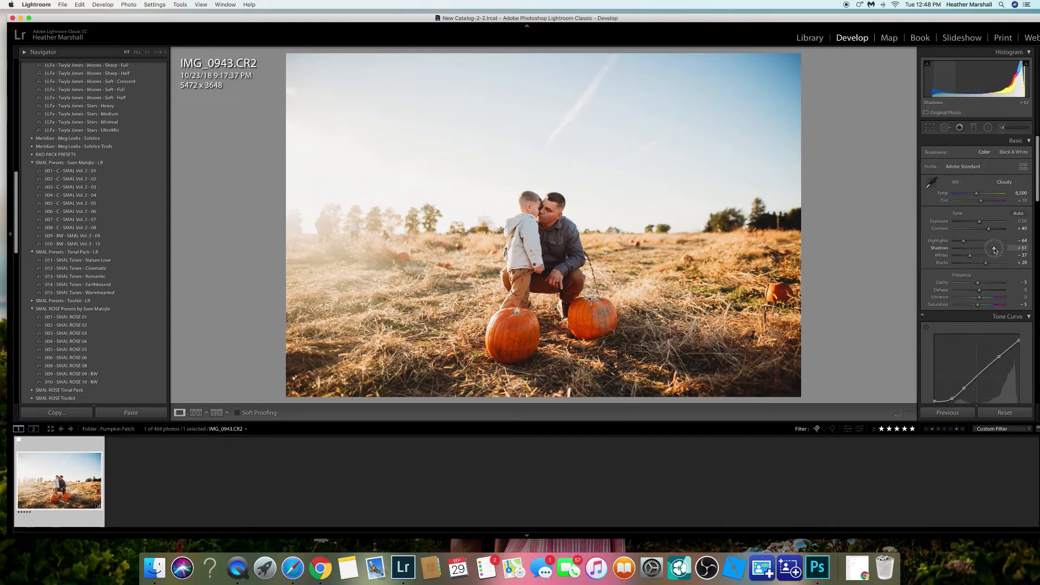
drag(994, 250, 997, 250)
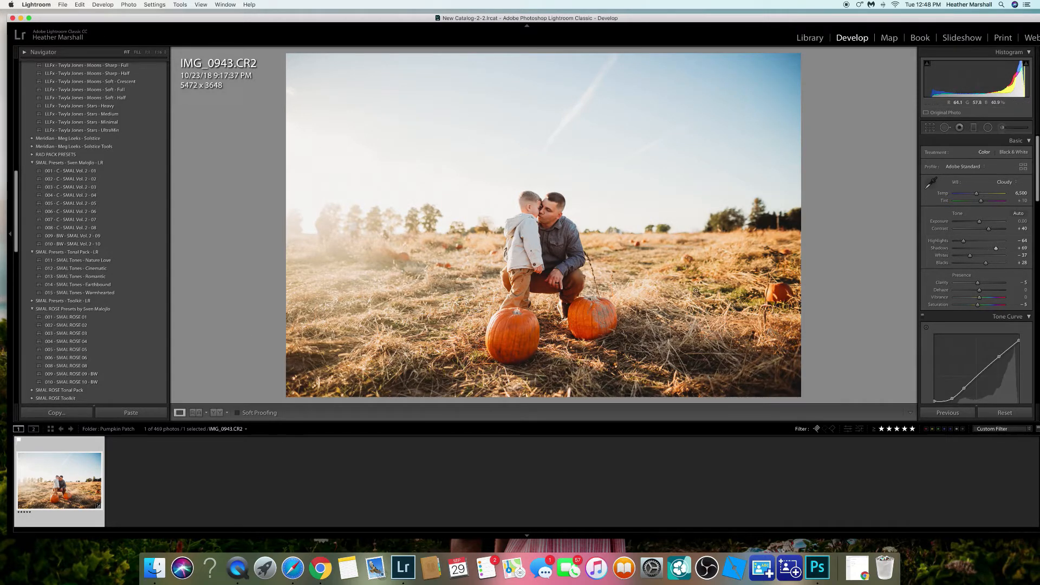
double_click(999, 252)
click(982, 251)
drag(982, 252, 983, 252)
drag(17, 251, 14, 375)
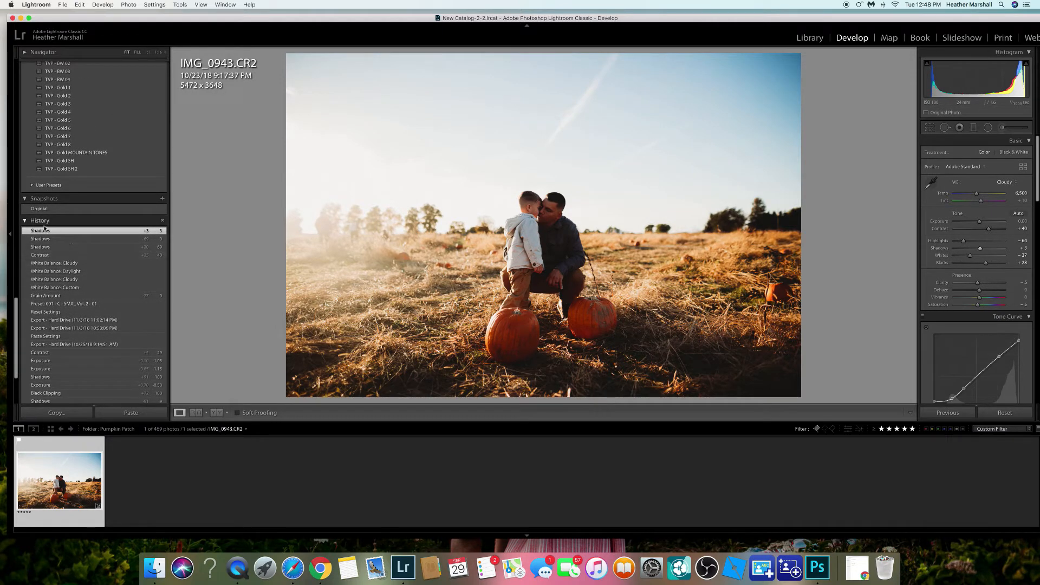
click(48, 255)
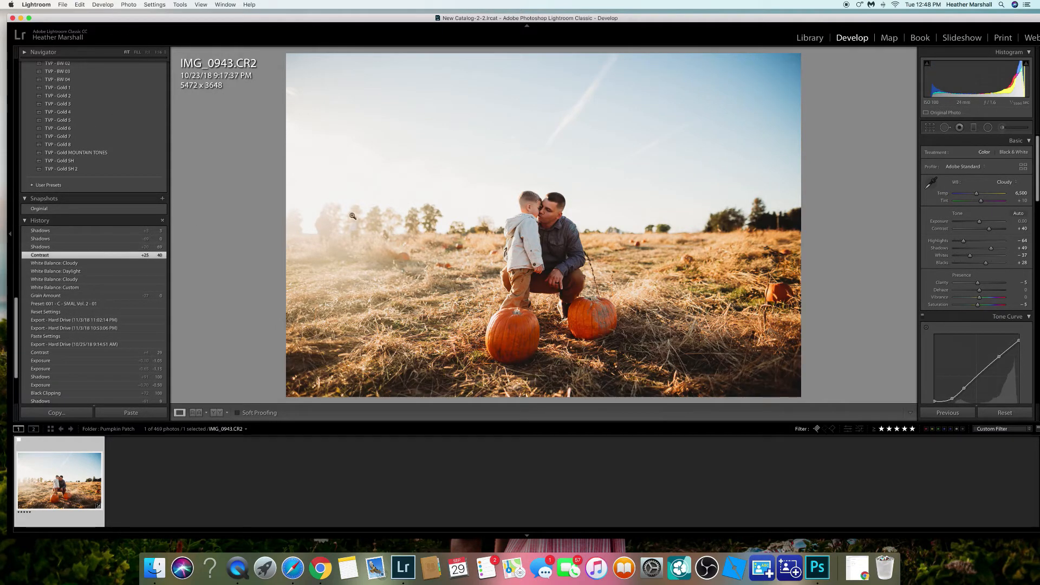
Draw a radial filter around the father and son, reaching down to the pumpkins, and set its effect preset to Contrast.
click(988, 130)
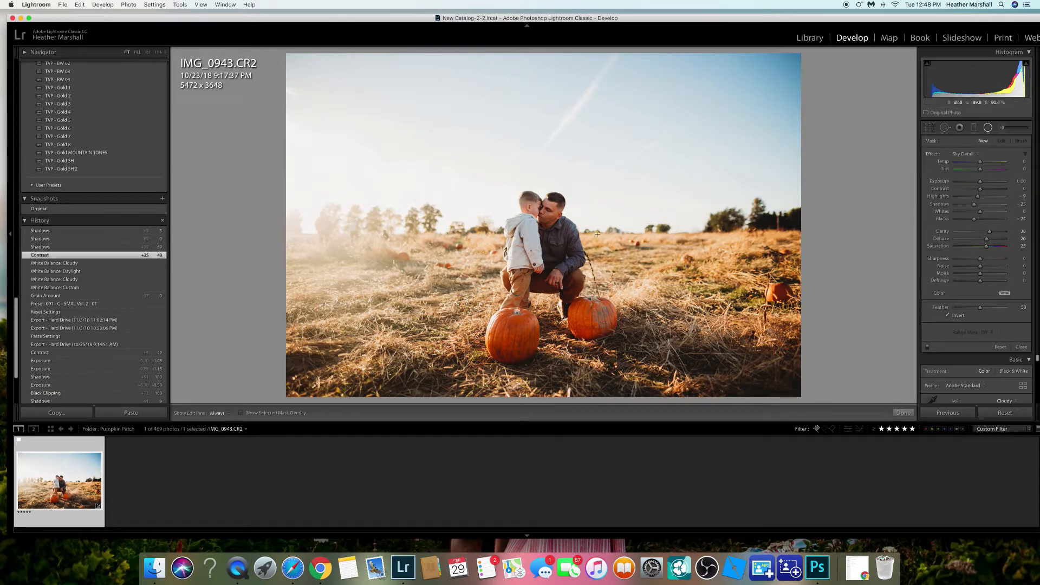
mouse_move(530, 219)
mouse_down()
mouse_move(640, 329)
mouse_move(543, 266)
mouse_move(548, 259)
mouse_up()
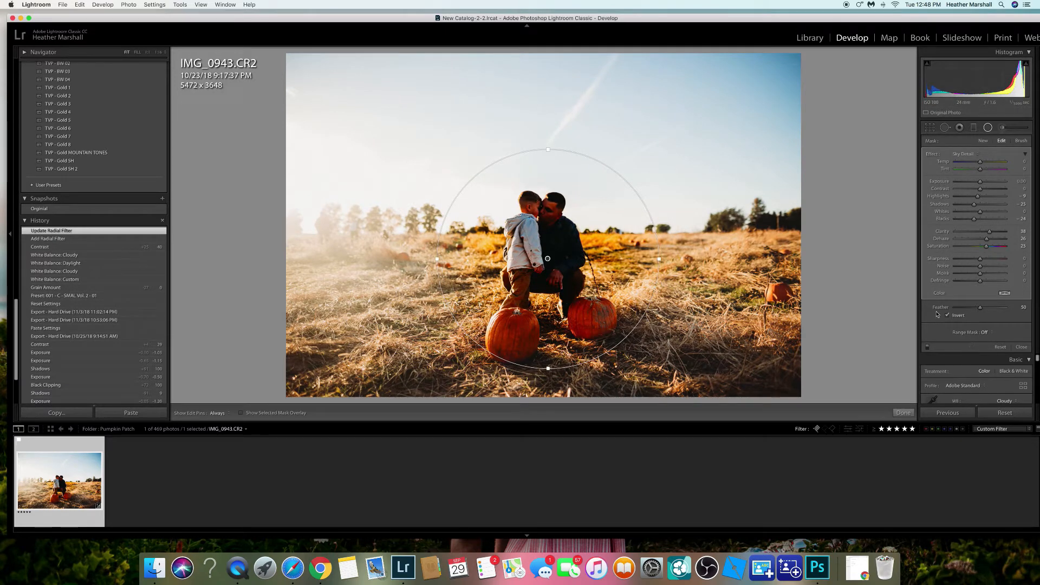
click(963, 154)
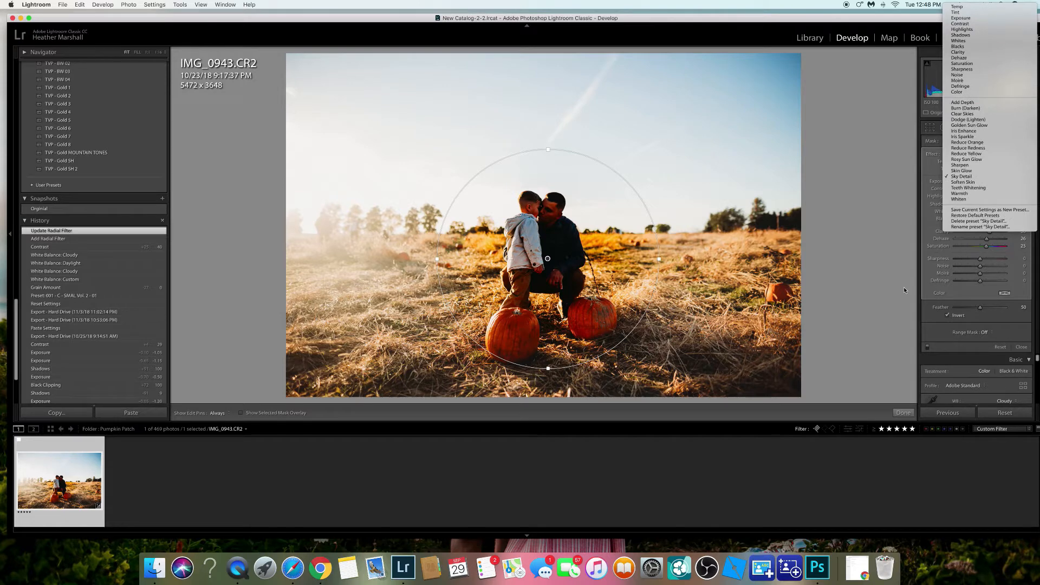
click(923, 250)
click(973, 154)
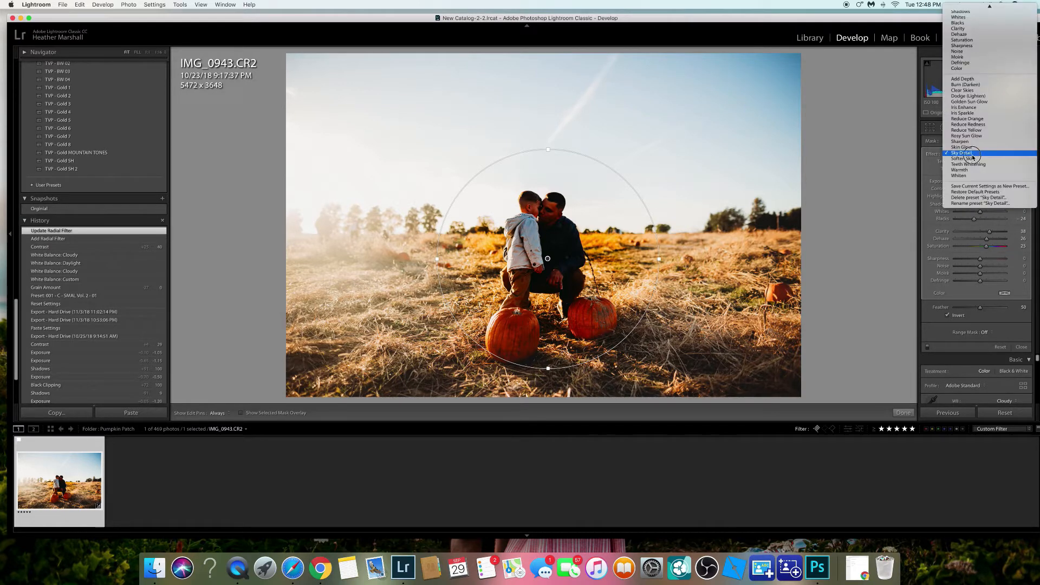
click(977, 156)
click(975, 155)
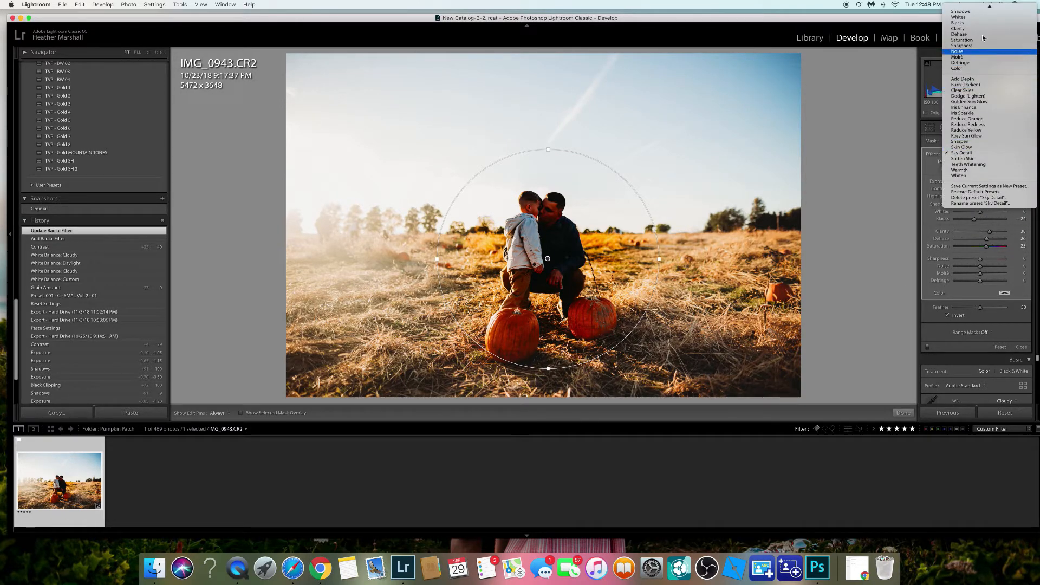
click(982, 18)
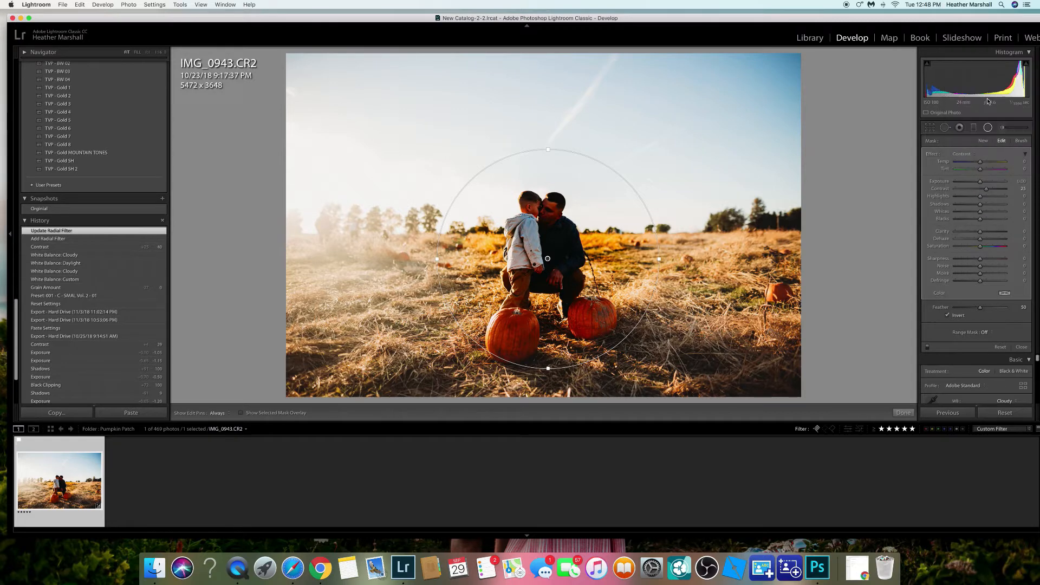
Set the radial filter's contrast to 23, slightly raise its shadows, and finish the filter, dismissing the update notification.
drag(987, 189, 986, 193)
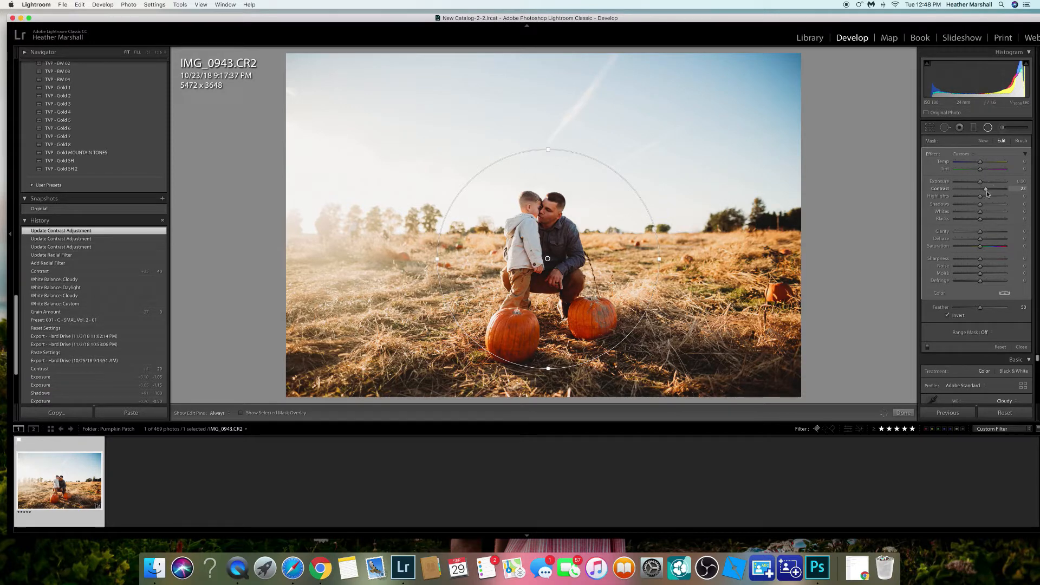
drag(985, 209, 987, 209)
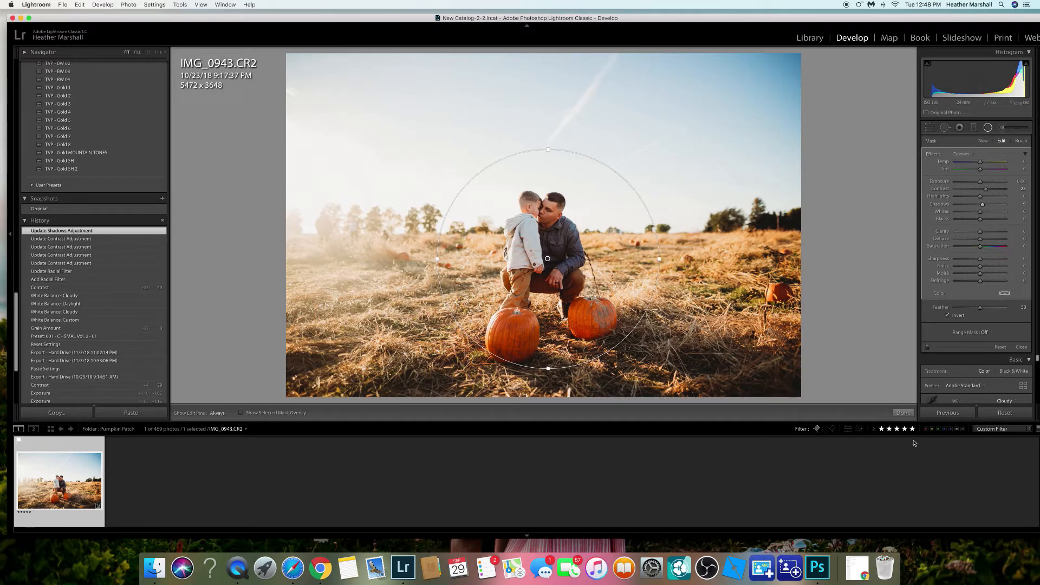
click(903, 413)
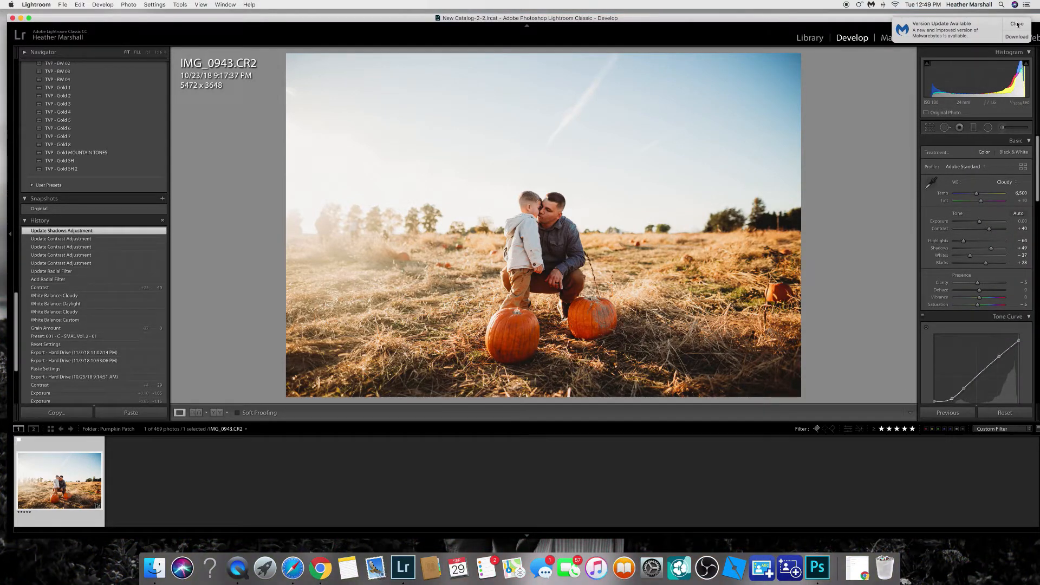
click(1018, 24)
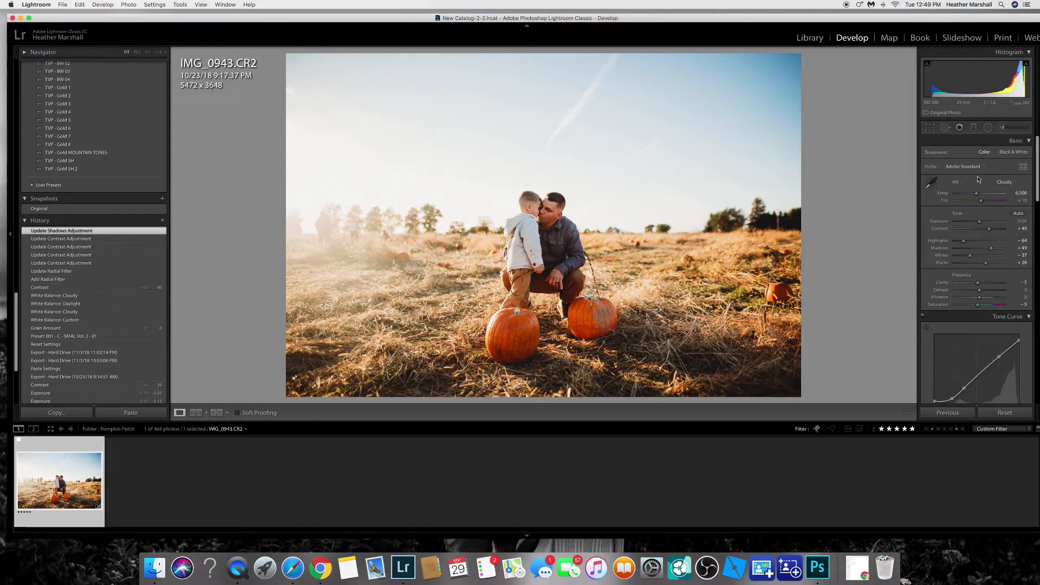
Draw a new radial filter around the father, son and pumpkins, turn off its mask inversion, and set its effect preset to Exposure.
click(988, 128)
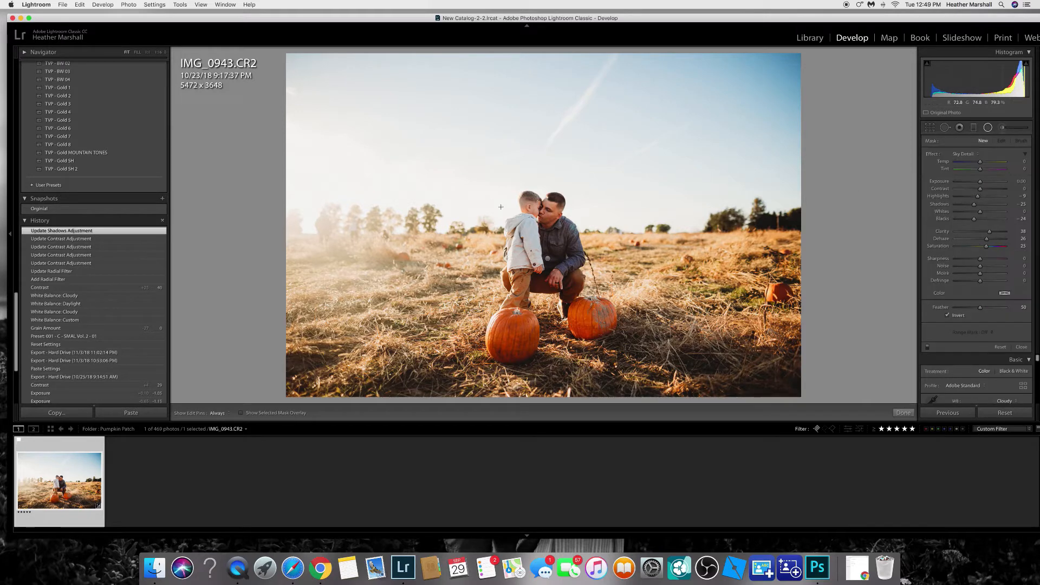
drag(497, 201, 621, 327)
drag(558, 229, 598, 269)
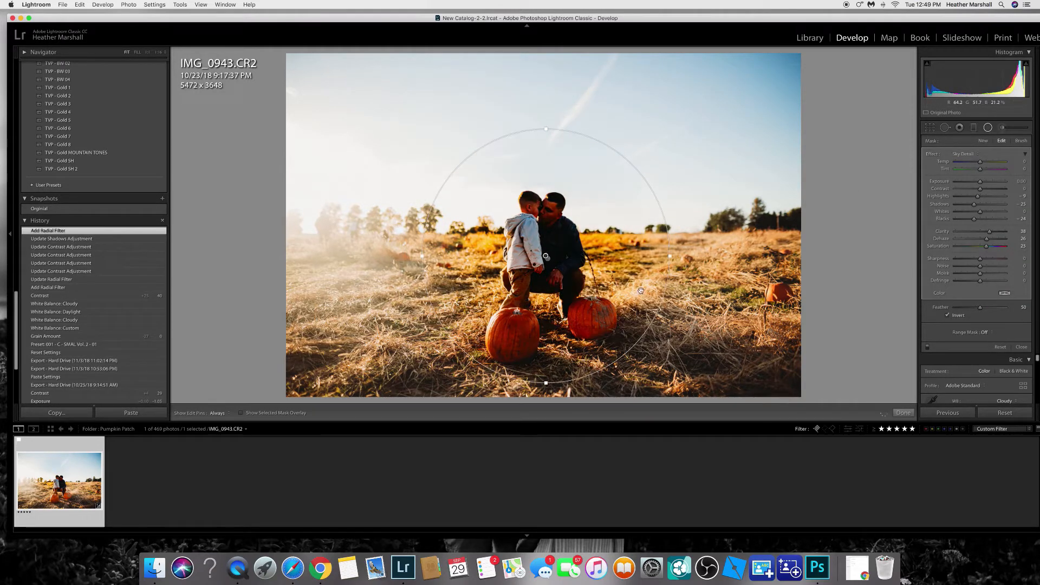
click(948, 316)
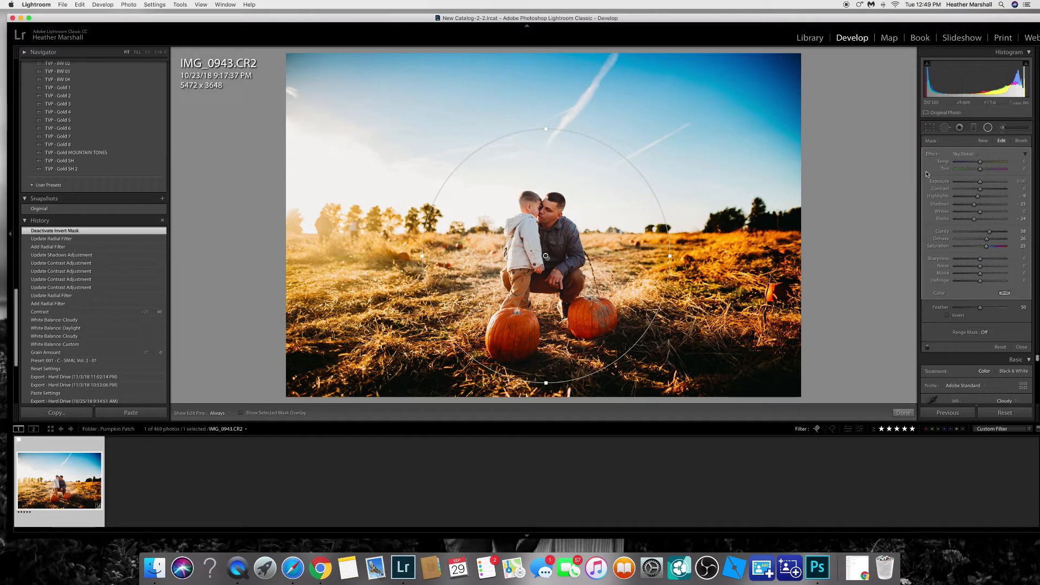
click(965, 157)
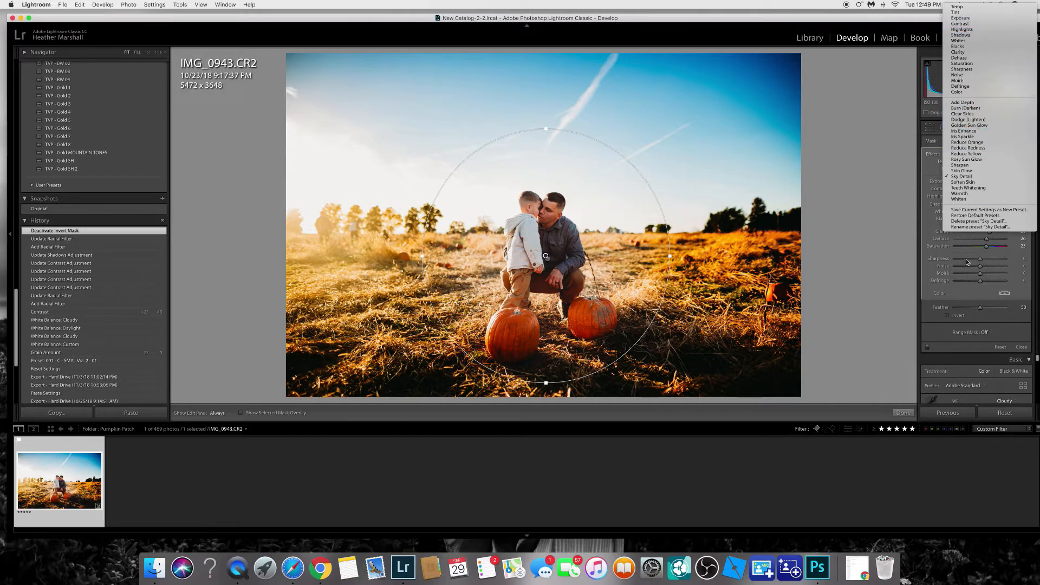
click(976, 18)
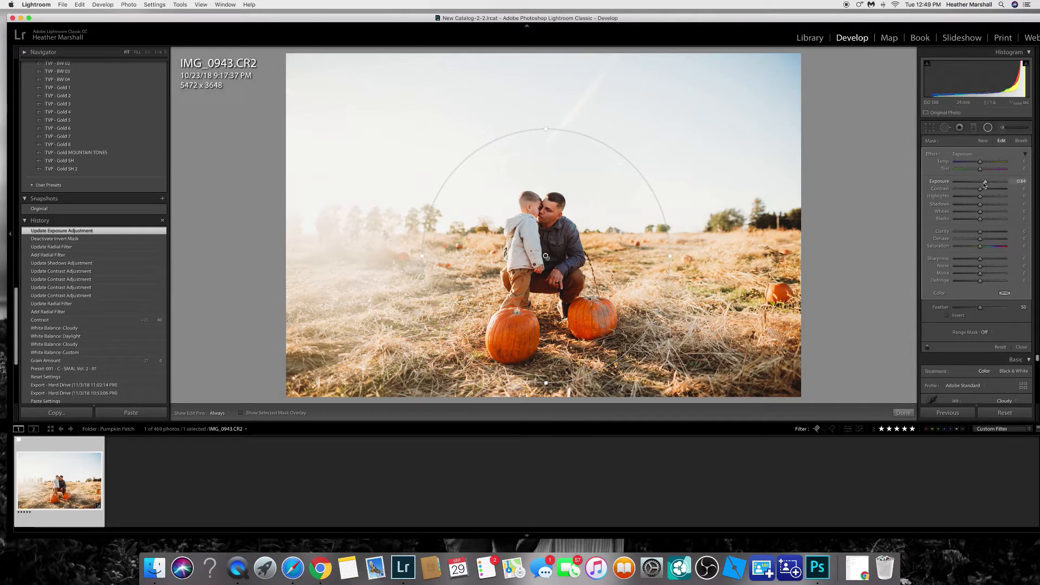
Lower the new radial filter's exposure to −0.56 to darken the area around the subjects, and finish the filter.
drag(987, 183, 981, 184)
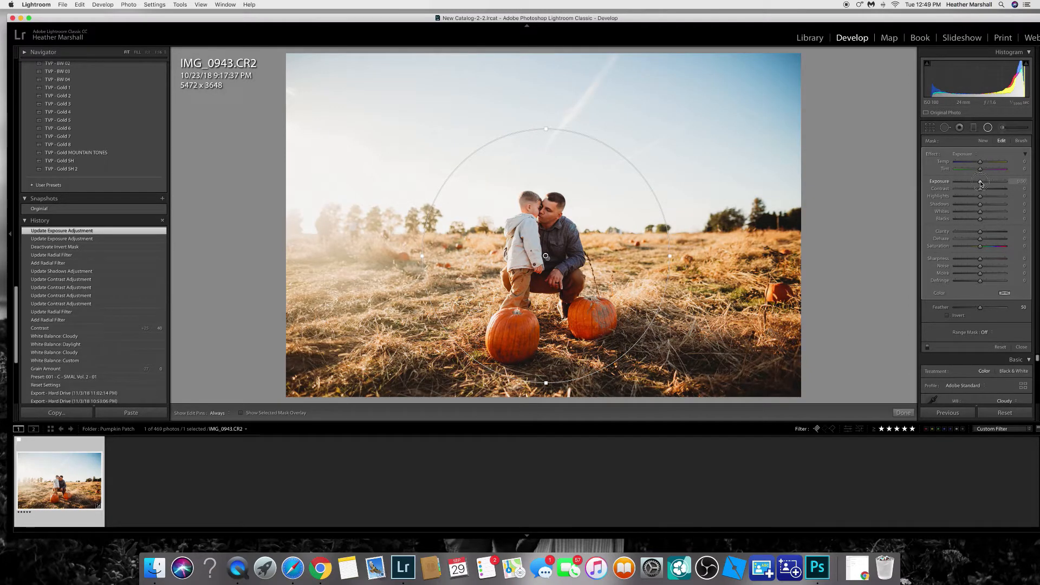
drag(980, 181, 979, 183)
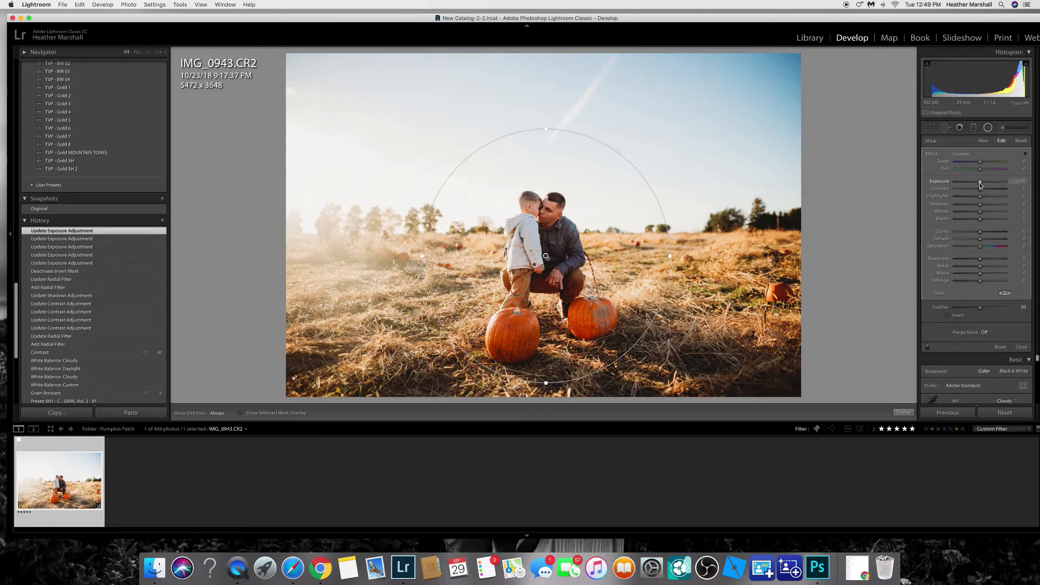
drag(980, 185, 979, 186)
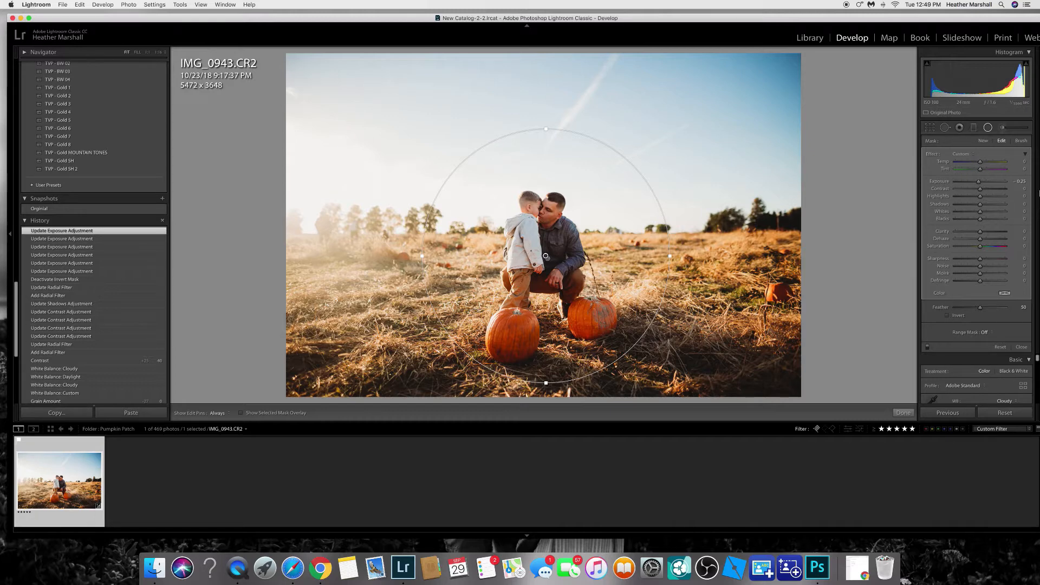
drag(979, 184, 977, 186)
drag(976, 186, 978, 187)
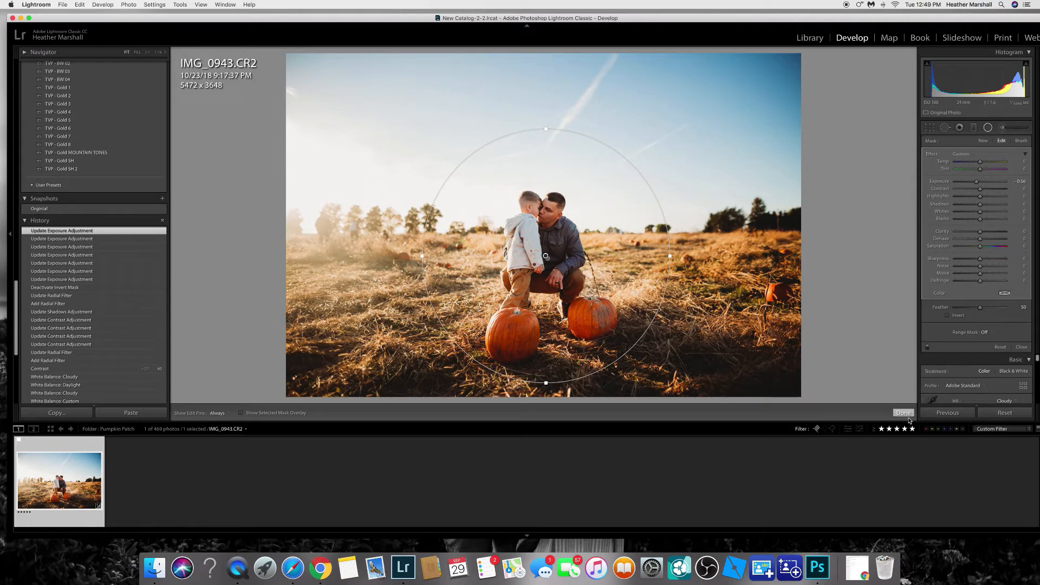
click(906, 414)
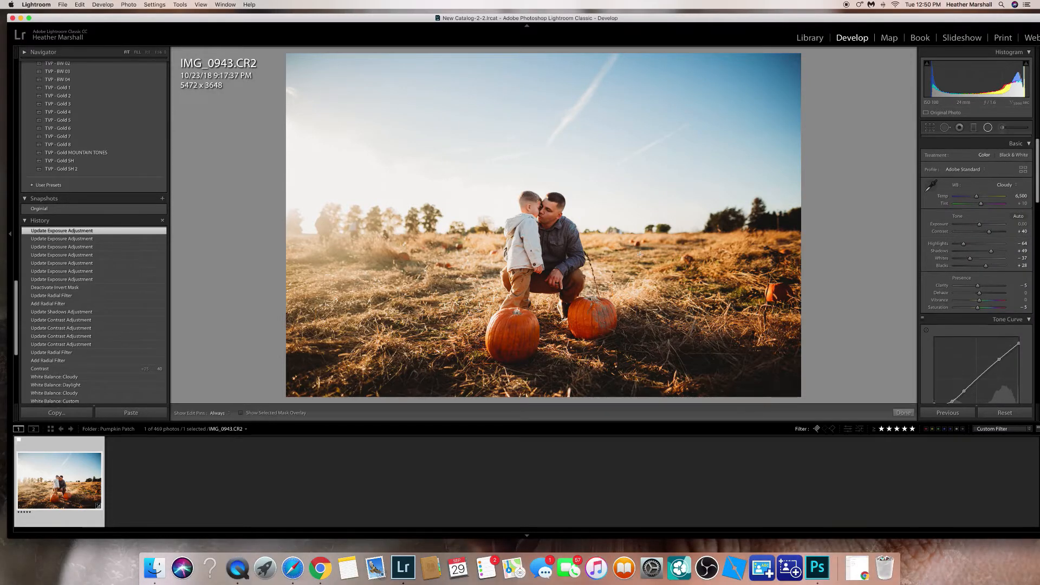
Reopen the inverted radial filter over the father and son, try higher sharpness and a clarity of 50, and reset both.
key(shift+m)
click(548, 258)
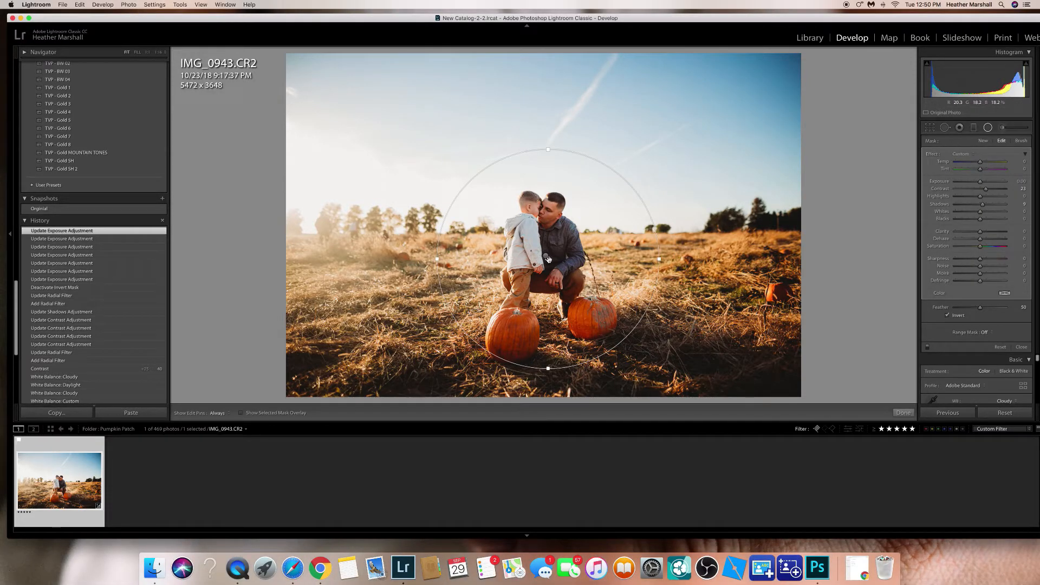
click(948, 315)
drag(981, 258, 1000, 259)
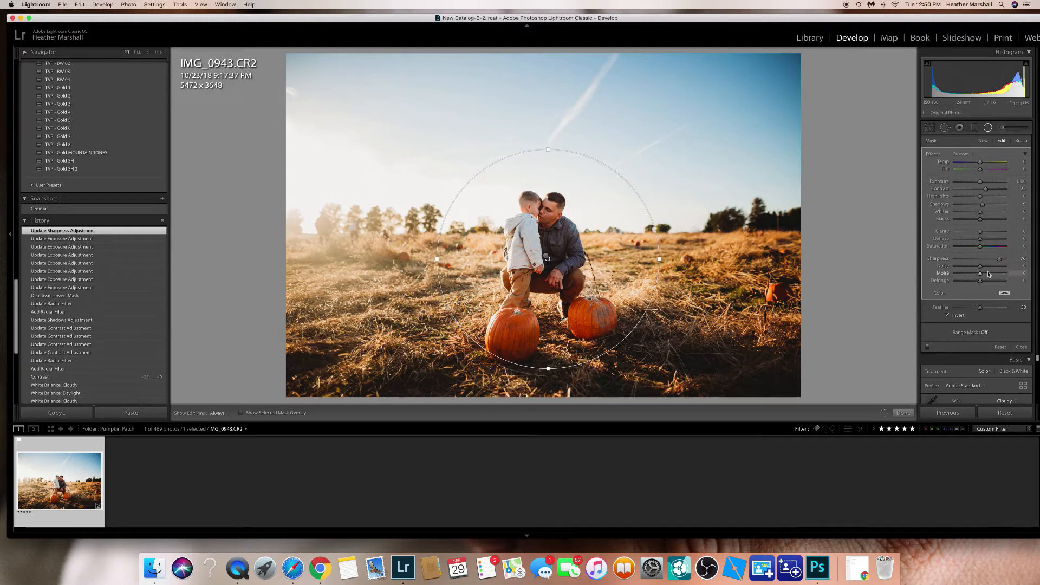
drag(986, 234, 993, 233)
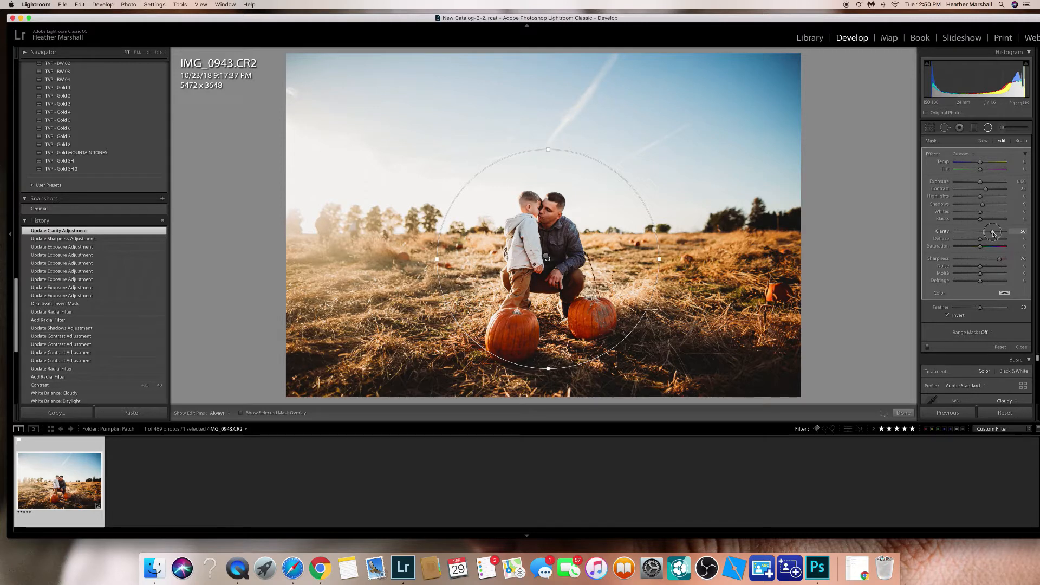
double_click(998, 260)
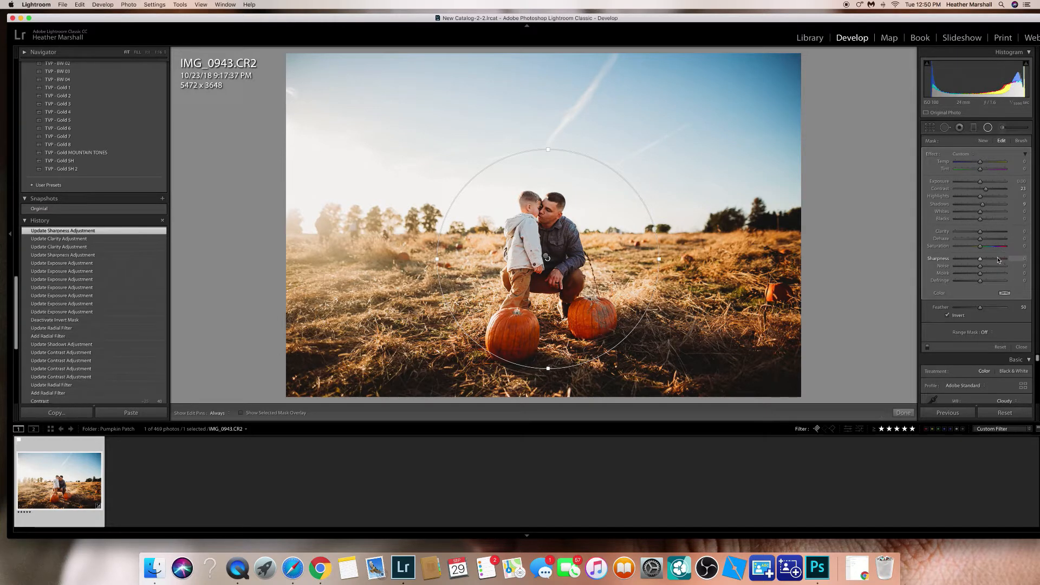
Set the subject radial filter's sharpness to 18, try and reset its noise adjustment, and finish the filter.
drag(982, 263, 986, 263)
drag(980, 266, 979, 270)
double_click(979, 271)
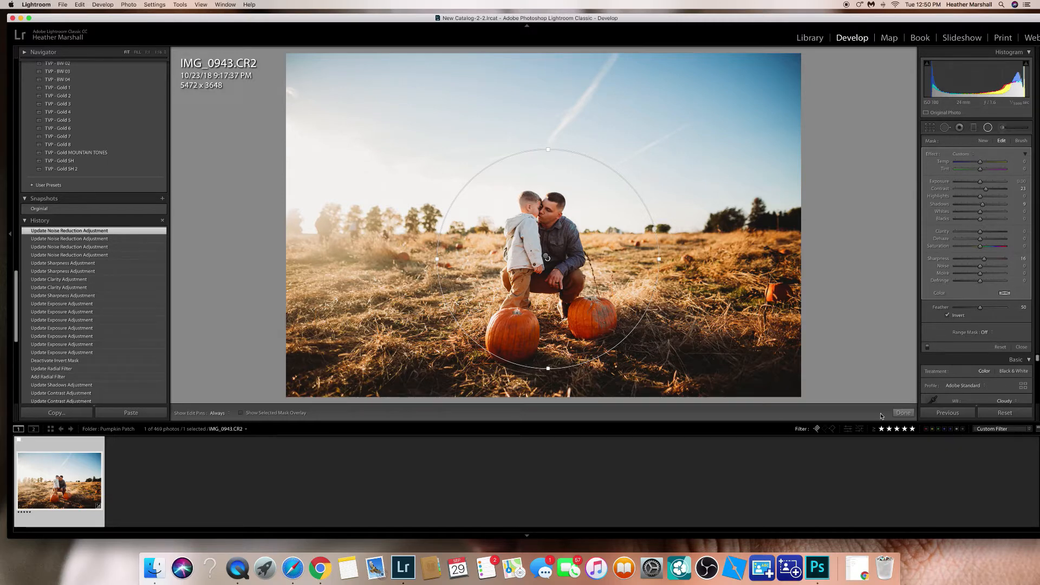
click(902, 412)
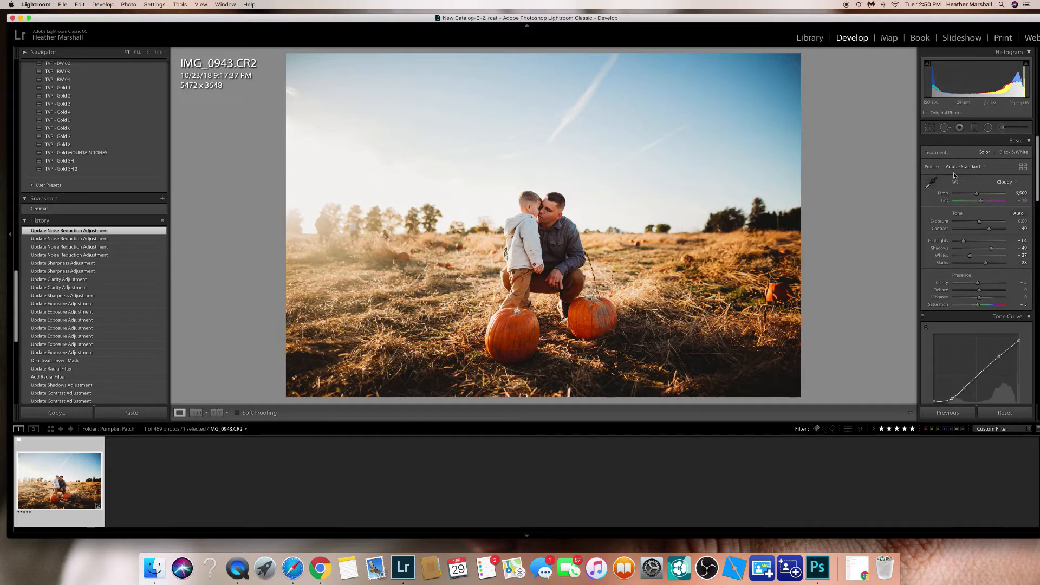
Compare the photo before and after editing side by side, and return to the single-image view.
scroll(946, 183, down, 2)
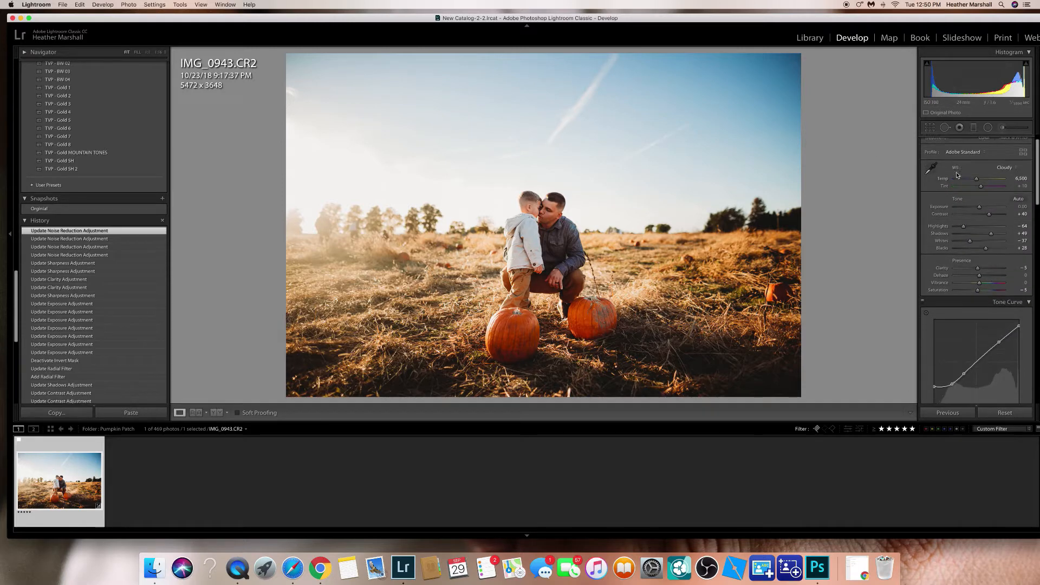
click(216, 413)
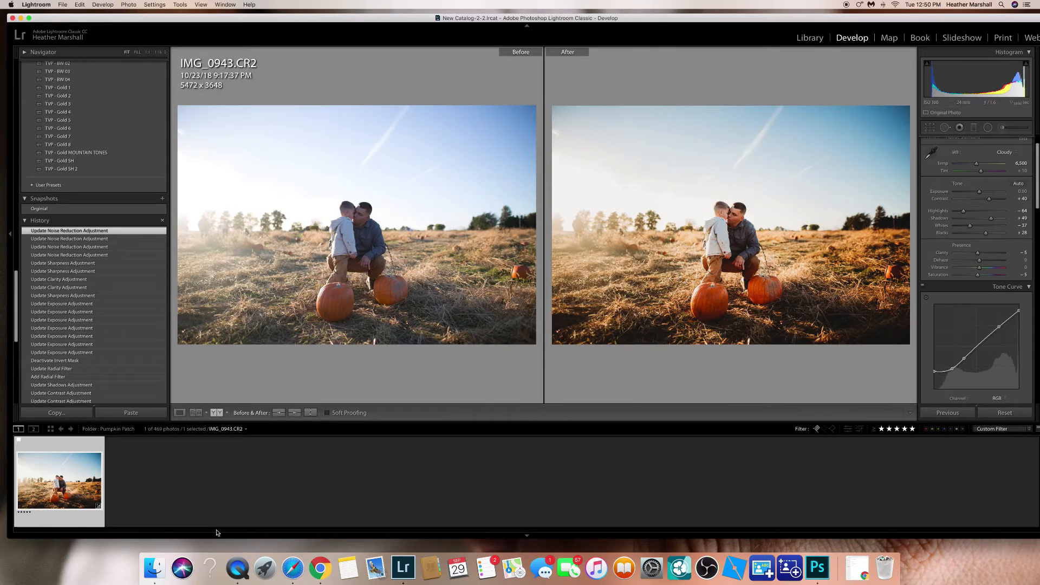
click(179, 413)
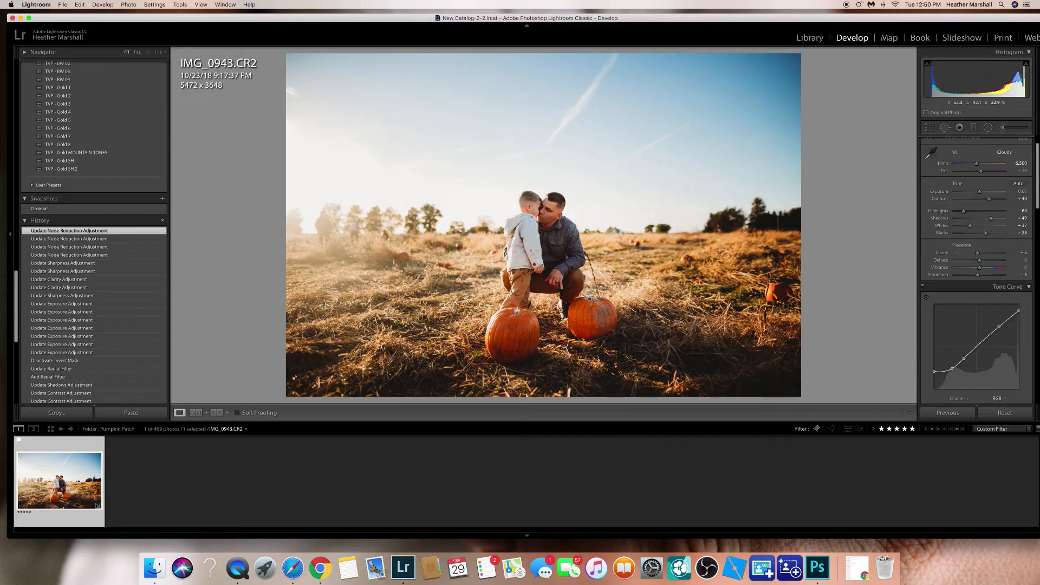
Start an Adjustment Brush with the Exposure effect preset and paint a stroke over the upper right part of the sky.
click(1003, 128)
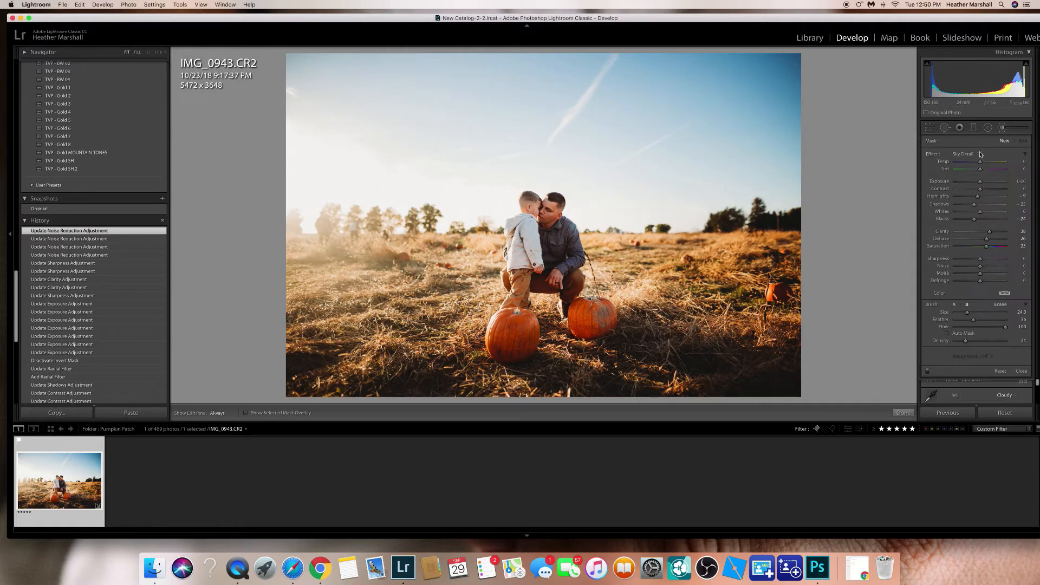
click(970, 153)
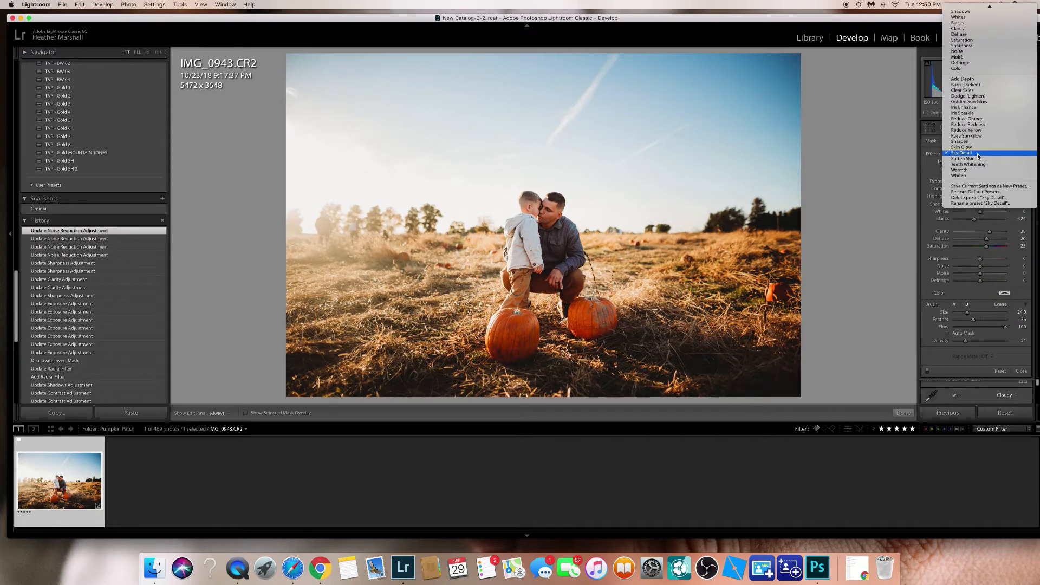
click(978, 154)
click(978, 156)
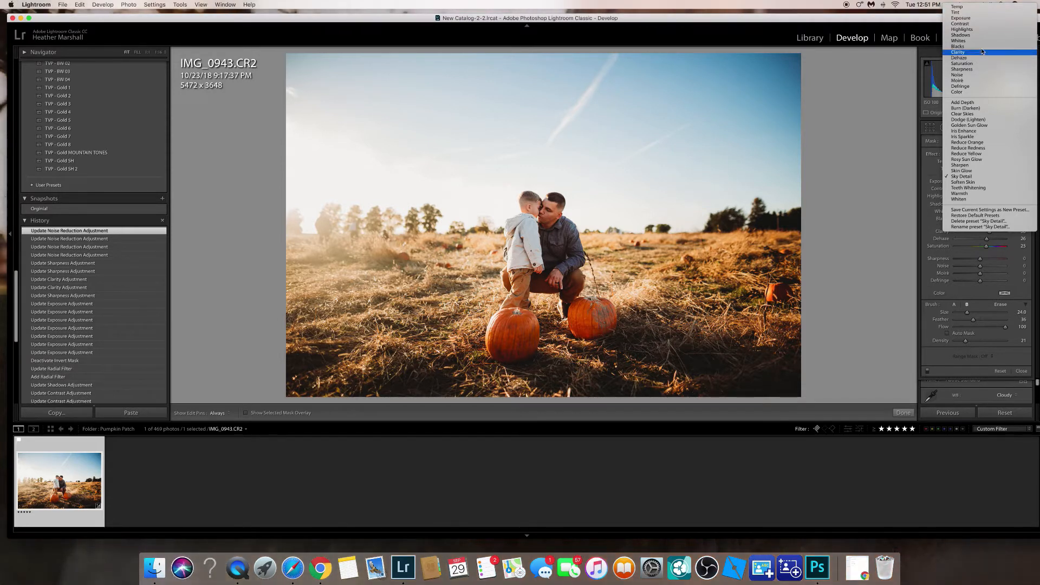
click(986, 22)
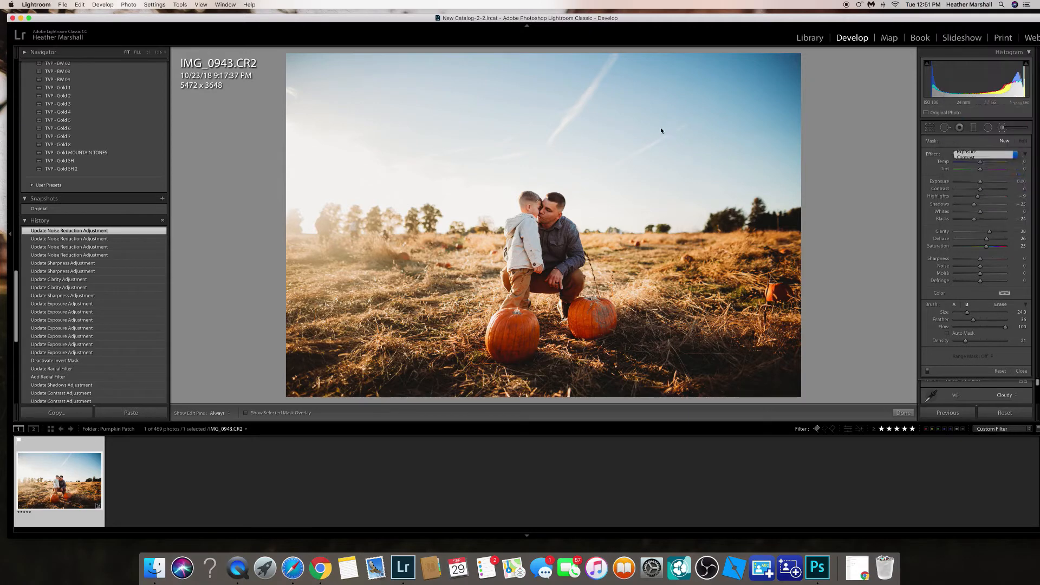
mouse_move(719, 123)
mouse_down()
mouse_move(774, 129)
mouse_move(704, 167)
mouse_move(811, 55)
mouse_move(724, 89)
mouse_move(758, 76)
mouse_up()
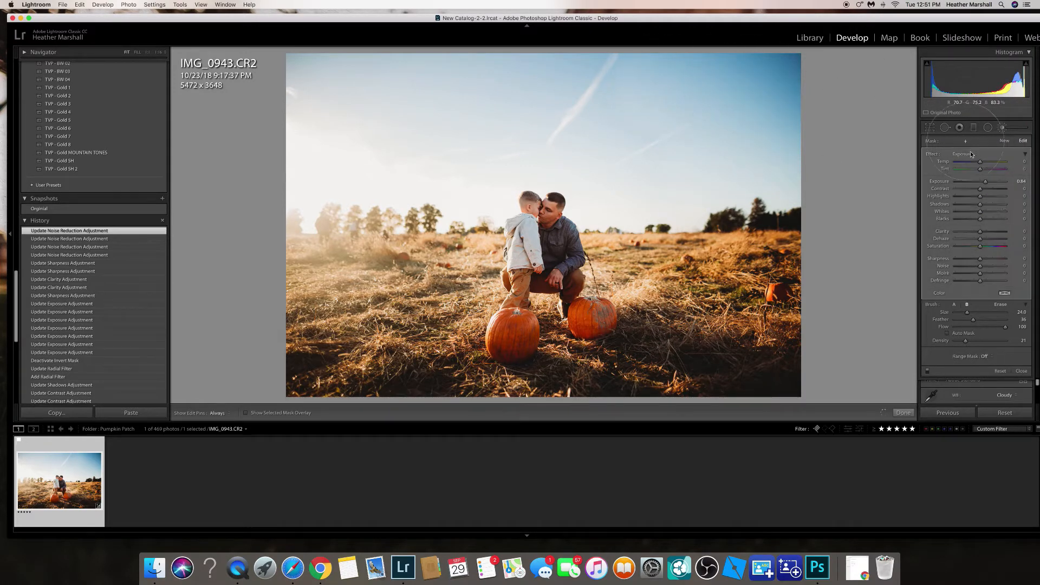
Set the sky brush's exposure to −0.46 and paint it across the rest of the sky.
double_click(988, 182)
drag(980, 182, 977, 185)
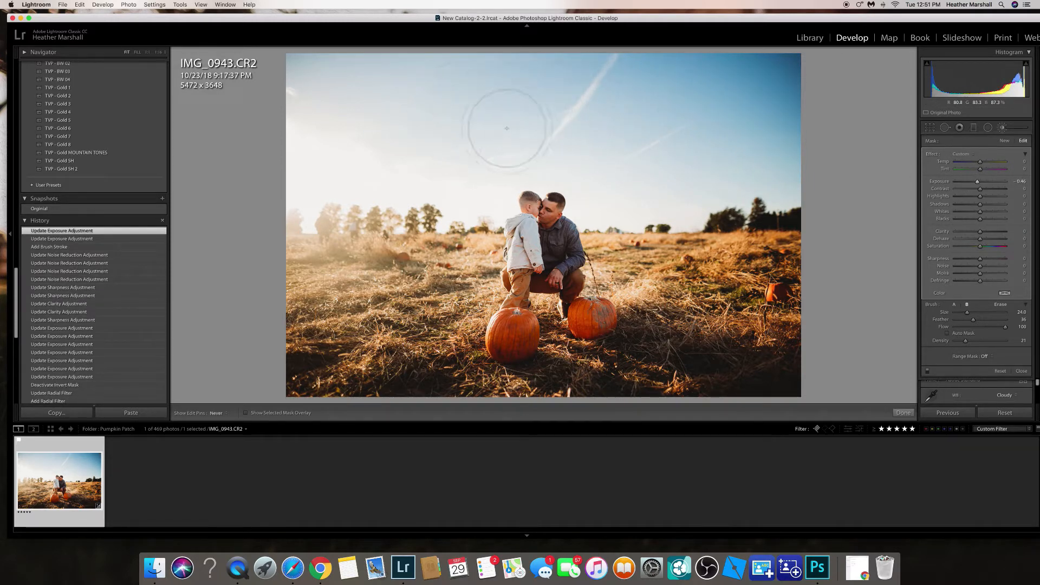
mouse_move(511, 116)
mouse_down()
mouse_move(665, 168)
mouse_move(688, 211)
mouse_up()
Try a temperature of −100 on the sky brush, hide its pin, and paint toward the edges of the sky.
drag(981, 163, 954, 169)
key(h)
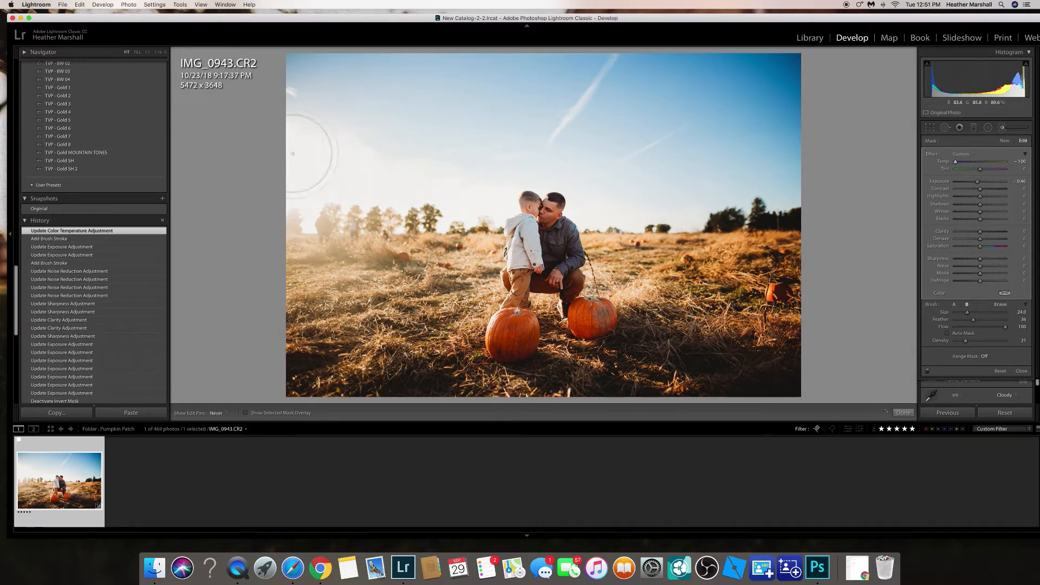
drag(792, 145, 801, 146)
Try a tint and temperature of 100 on the sky brush, and reset both to default.
mouse_move(982, 169)
mouse_down()
mouse_move(1014, 173)
mouse_move(1007, 162)
mouse_up()
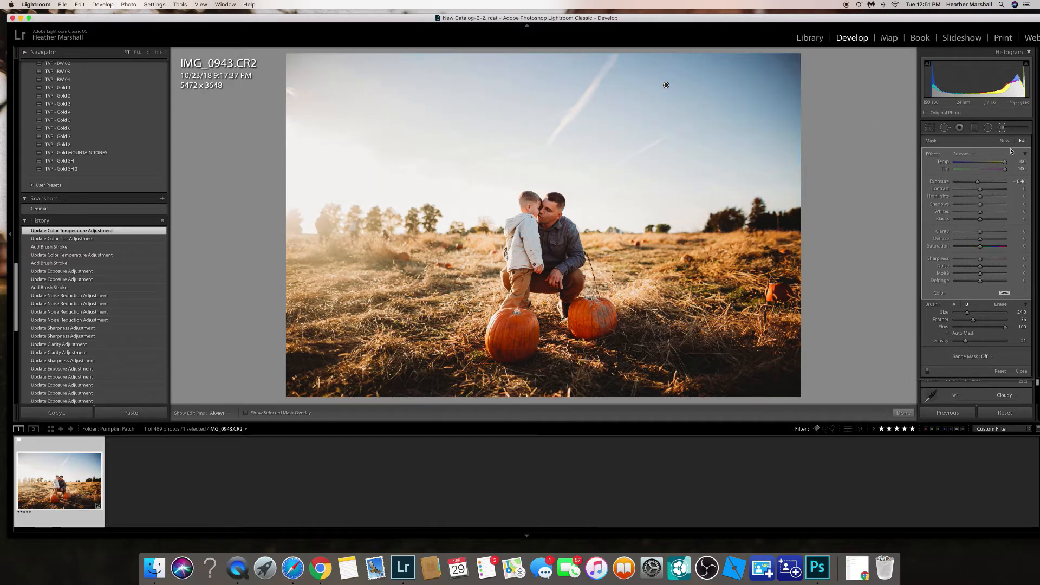
double_click(1004, 163)
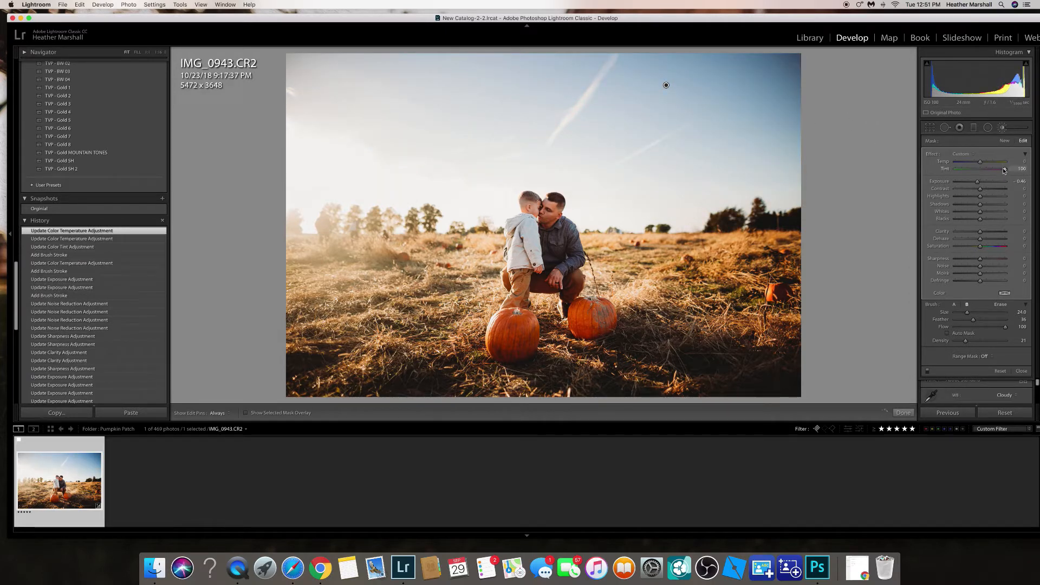
double_click(1004, 169)
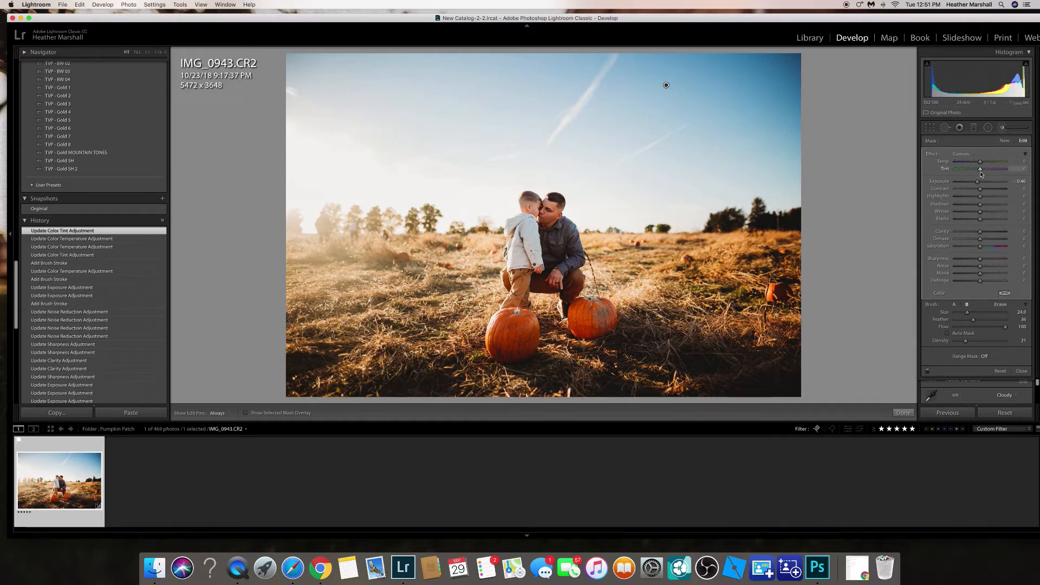
Set the sky brush's temperature to −44 and saturation to 29, and paint additional strokes across the sky.
mouse_move(980, 171)
mouse_down()
mouse_move(995, 172)
mouse_move(954, 180)
mouse_move(981, 179)
mouse_move(971, 164)
mouse_up()
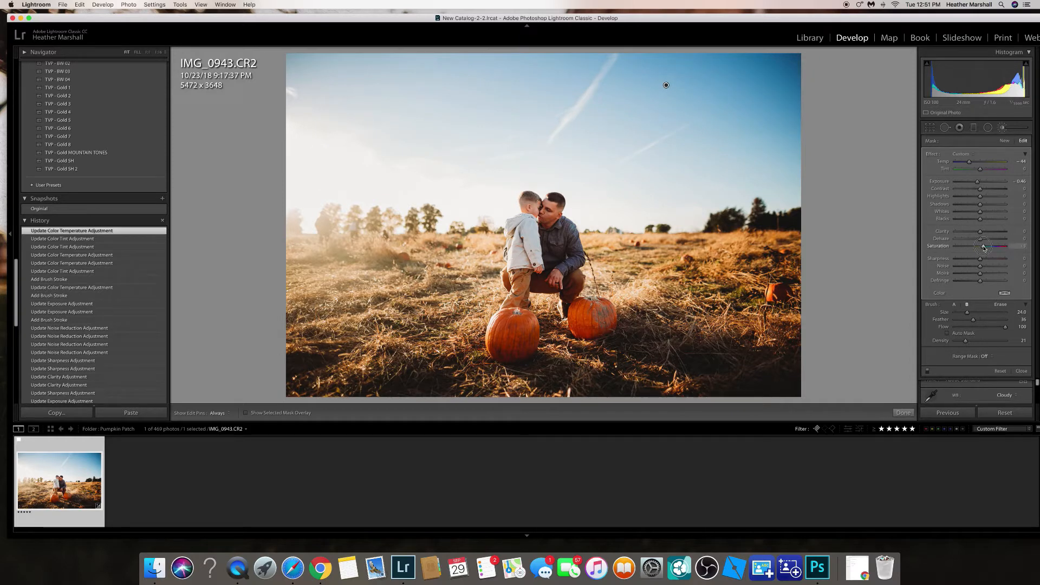
drag(986, 247, 989, 247)
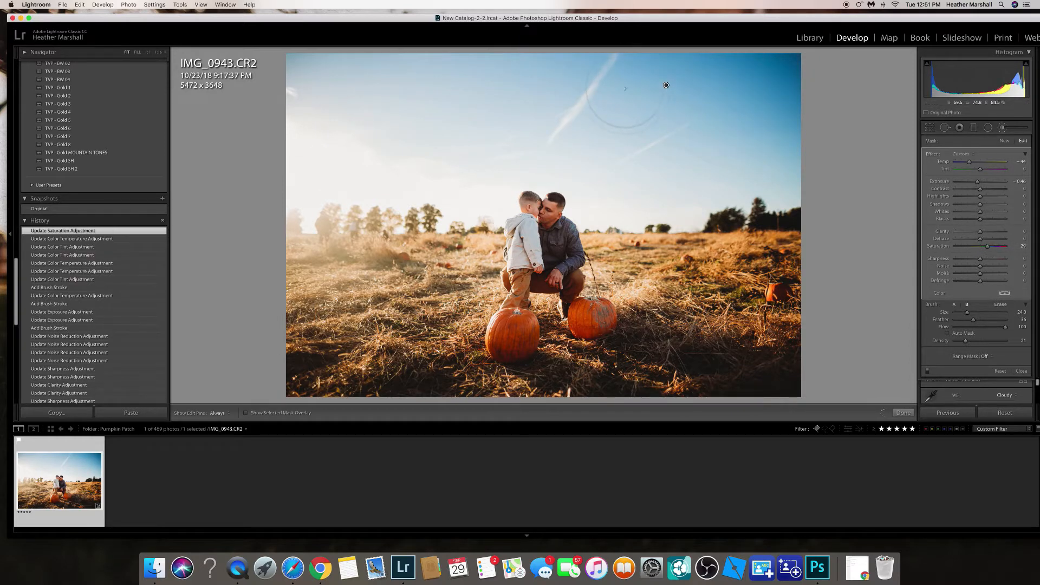
key(h)
mouse_move(611, 110)
mouse_down()
mouse_move(742, 157)
mouse_move(867, 121)
mouse_up()
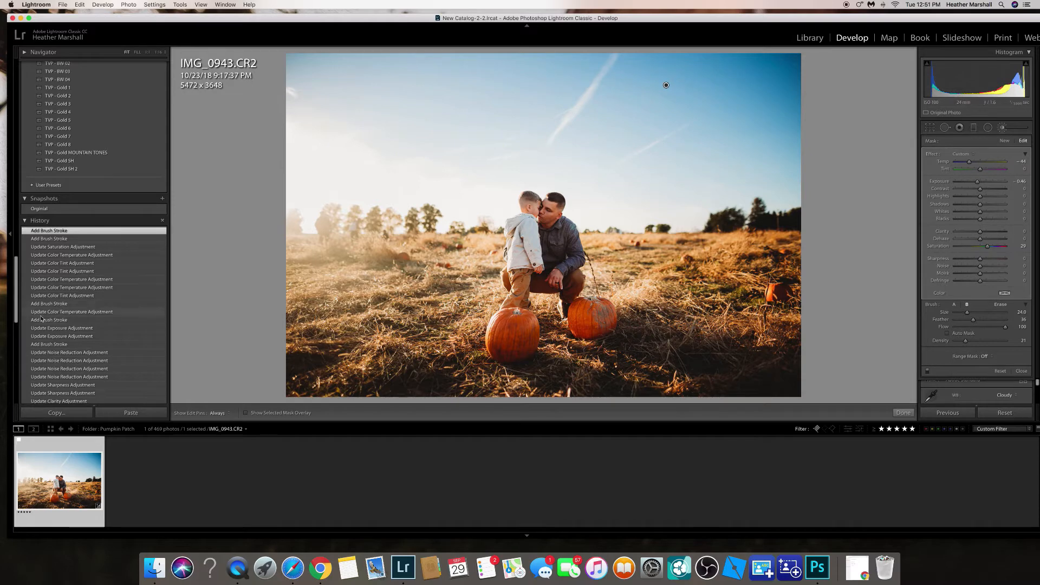
Finish the sky brush, try the LLFx Twyla Jones BlueSky - 1 - Portrait Fix preset, and revert to the last brush stroke in the history.
drag(15, 318, 21, 144)
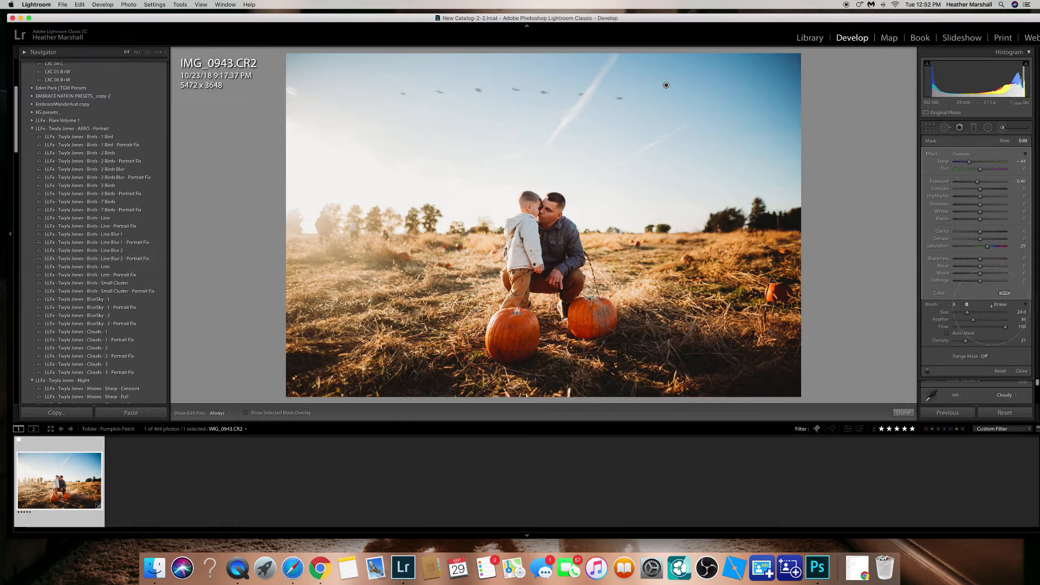
click(903, 413)
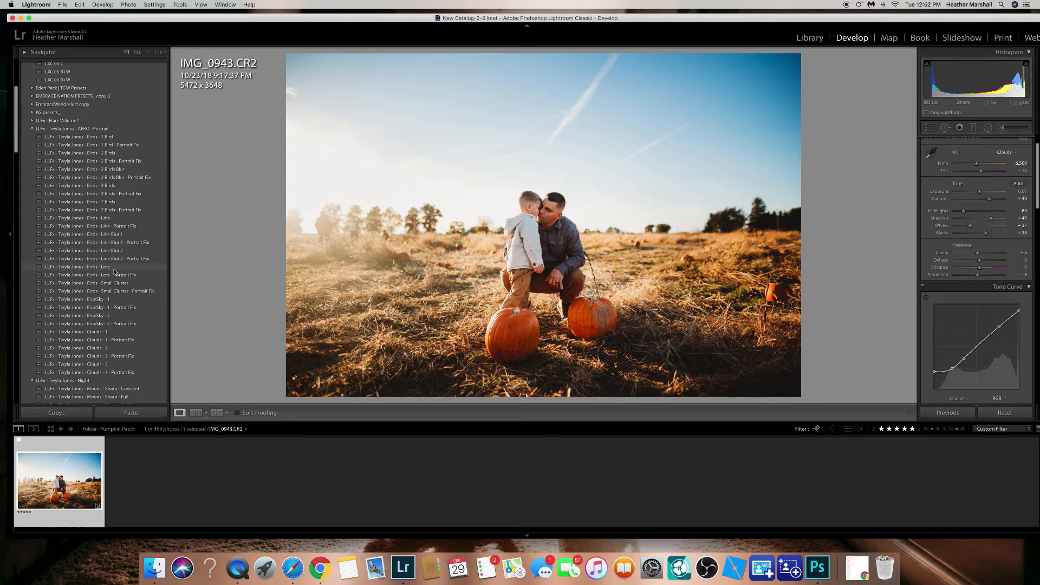
click(115, 272)
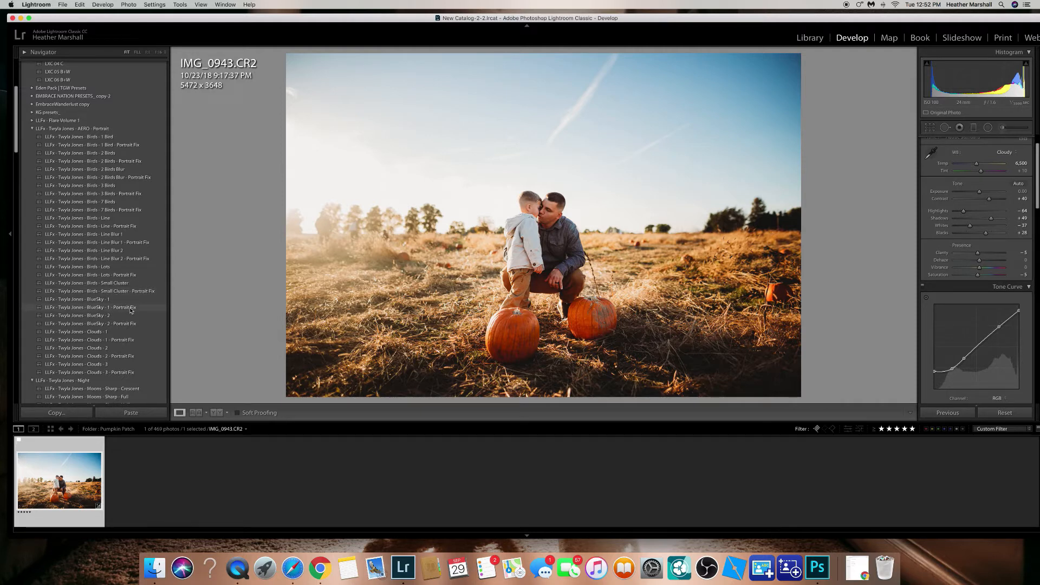
click(130, 309)
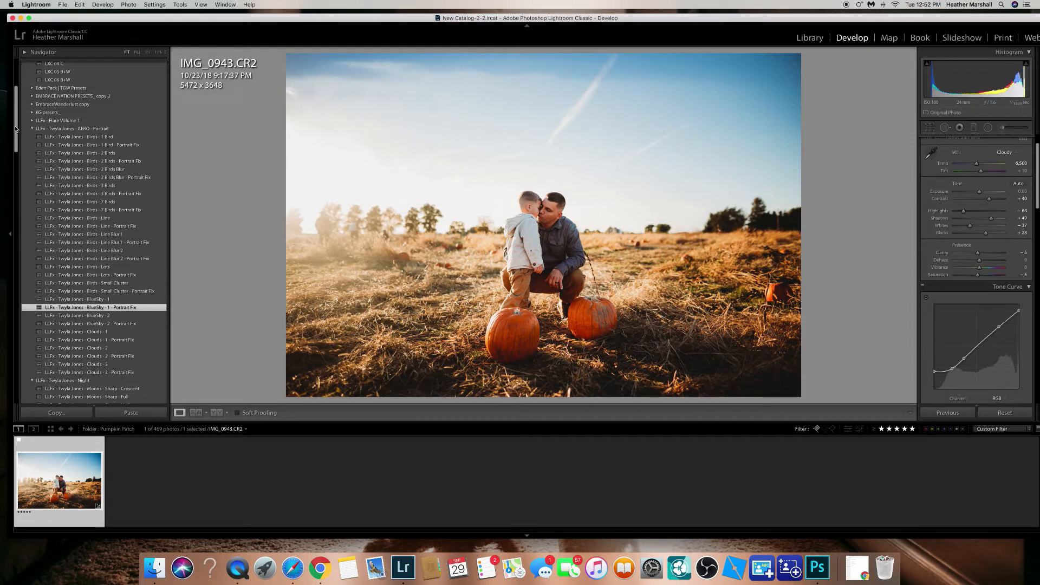
mouse_move(14, 132)
mouse_down()
mouse_move(32, 358)
mouse_move(43, 285)
mouse_up()
click(92, 216)
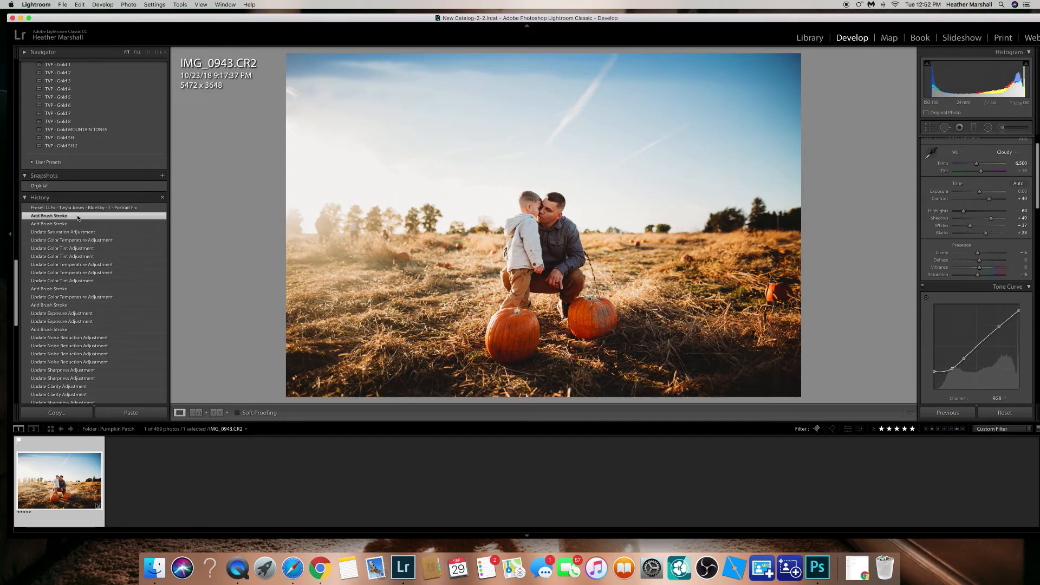
scroll(60, 271, up, 4)
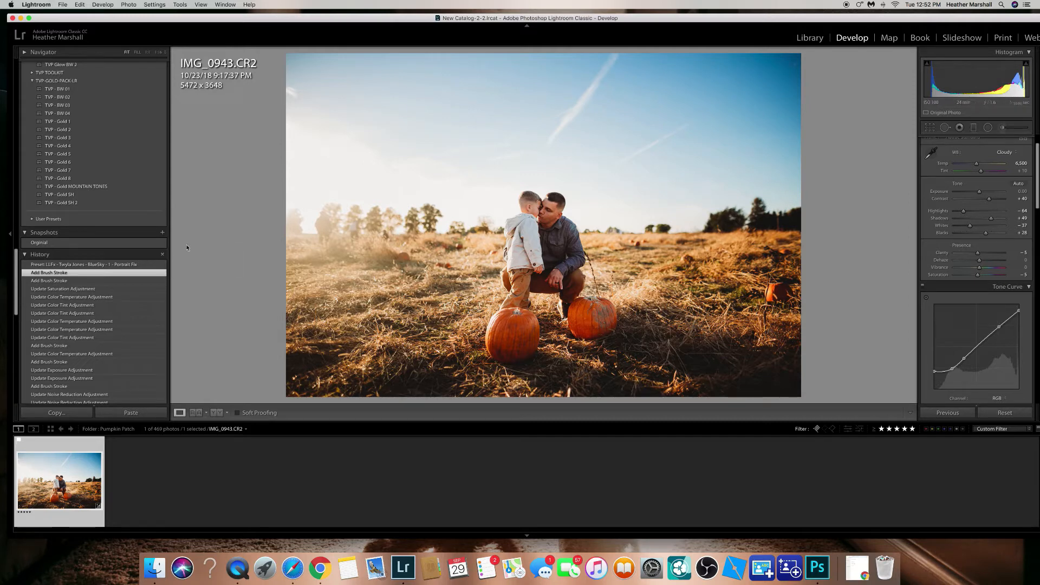
Send the adjusted photo from Lightroom to Adobe Photoshop CC 2019 for editing.
click(130, 5)
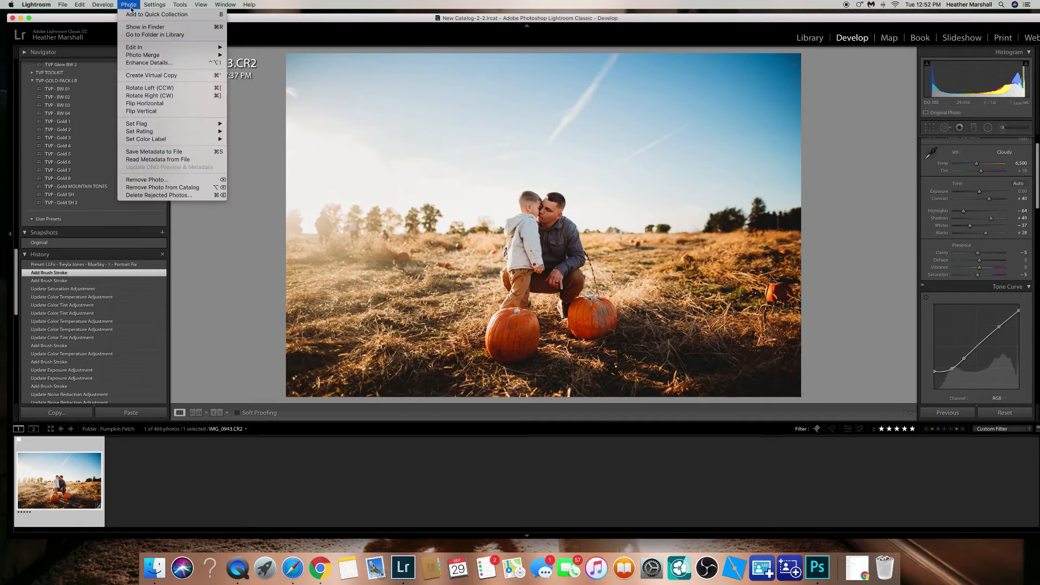
mouse_move(143, 47)
click(286, 47)
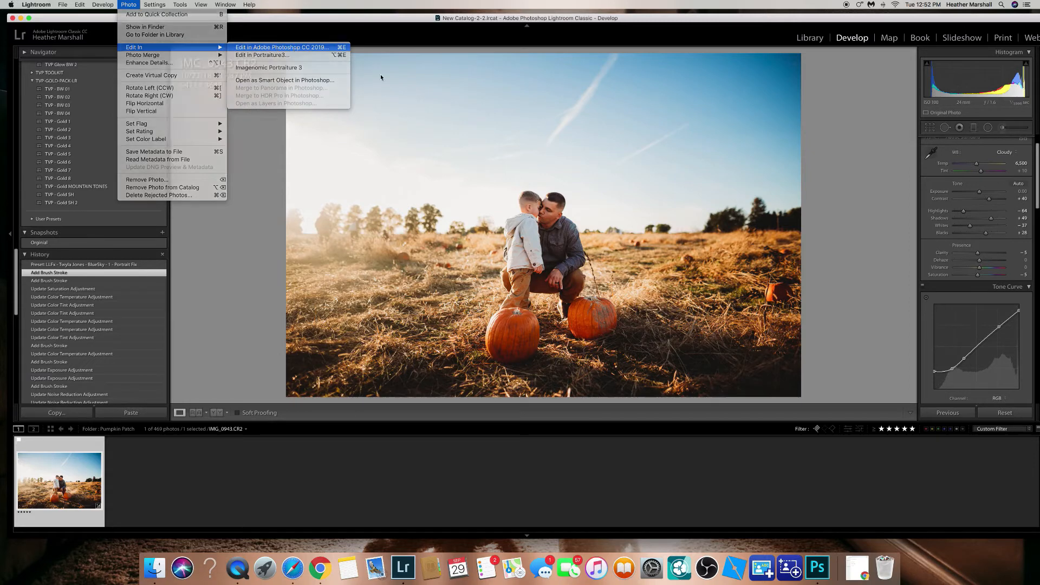
click(130, 5)
mouse_move(143, 47)
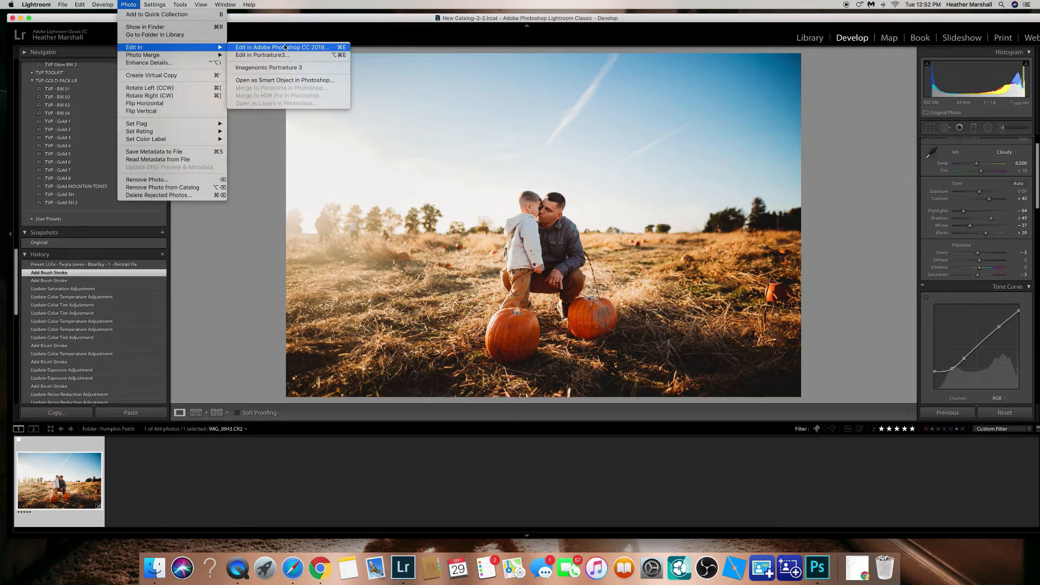
click(285, 47)
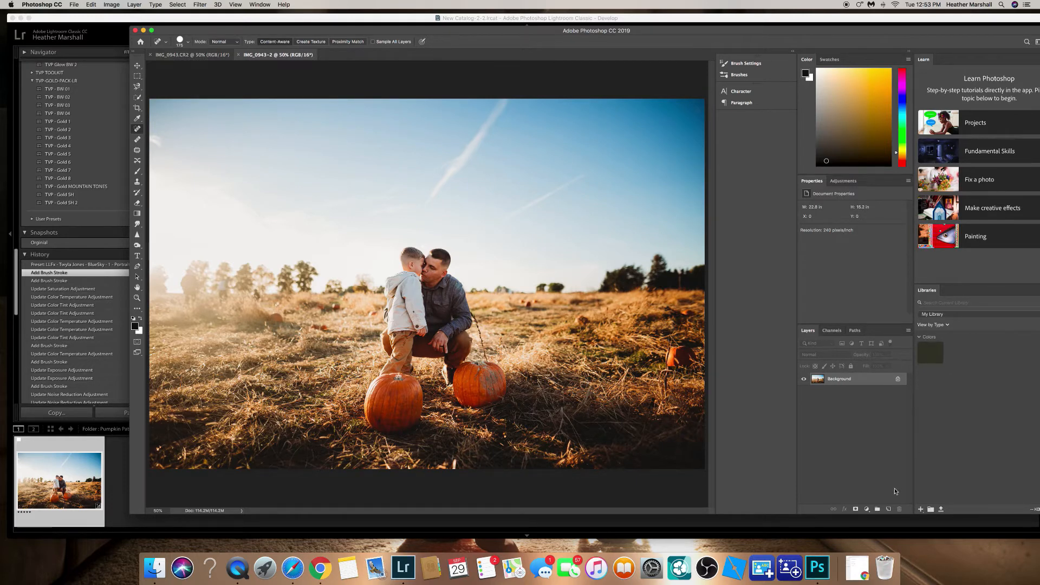
Duplicate the Background layer.
right_click(849, 382)
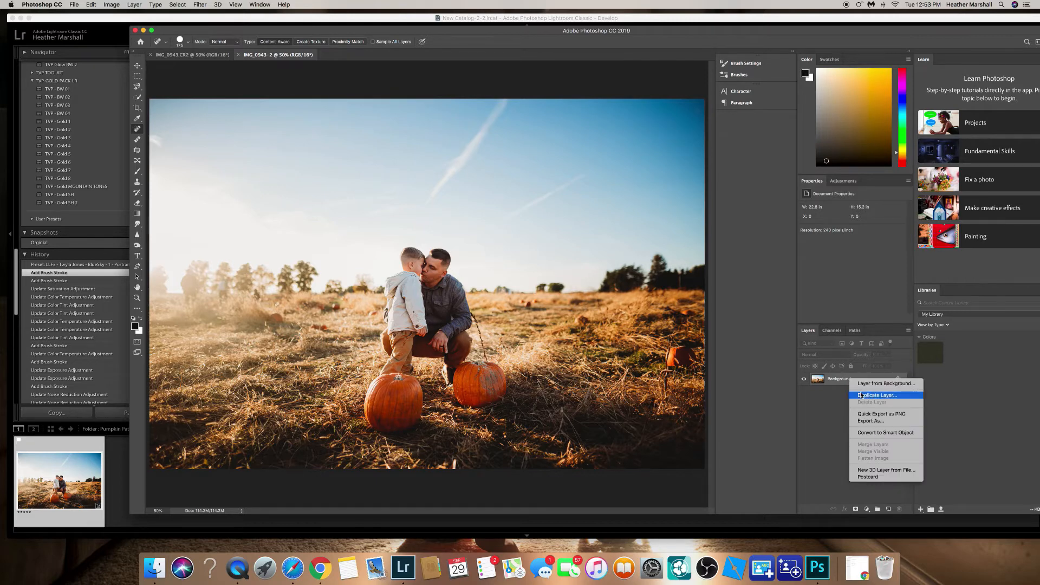
click(833, 397)
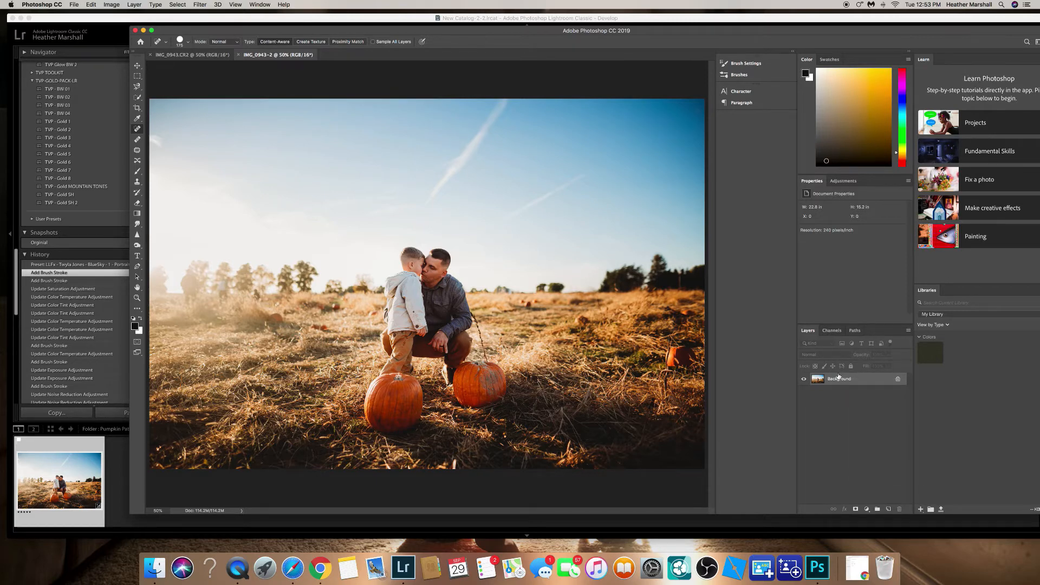
key(super+j)
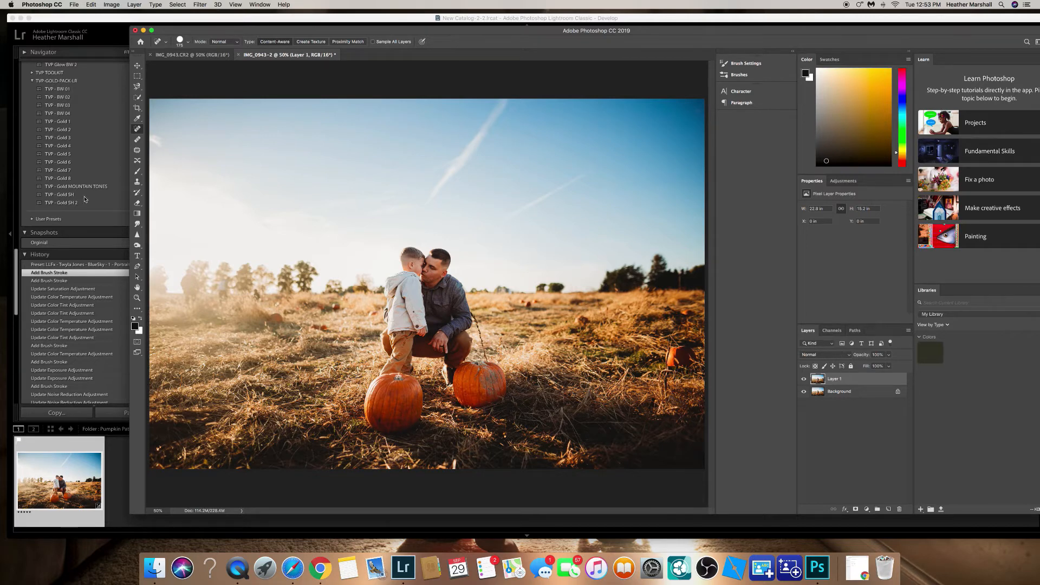
Heal away the thin stalks behind the man and beside the far pumpkin with a smaller healing brush, undoing one stroke.
key(bracketleft)
key(bracketleft)
key(bracketleft)
key(bracketleft)
key(bracketleft)
key(bracketleft)
mouse_move(474, 314)
mouse_down()
mouse_move(488, 362)
mouse_move(498, 362)
mouse_move(502, 338)
mouse_up()
drag(672, 333, 667, 374)
click(91, 4)
click(94, 15)
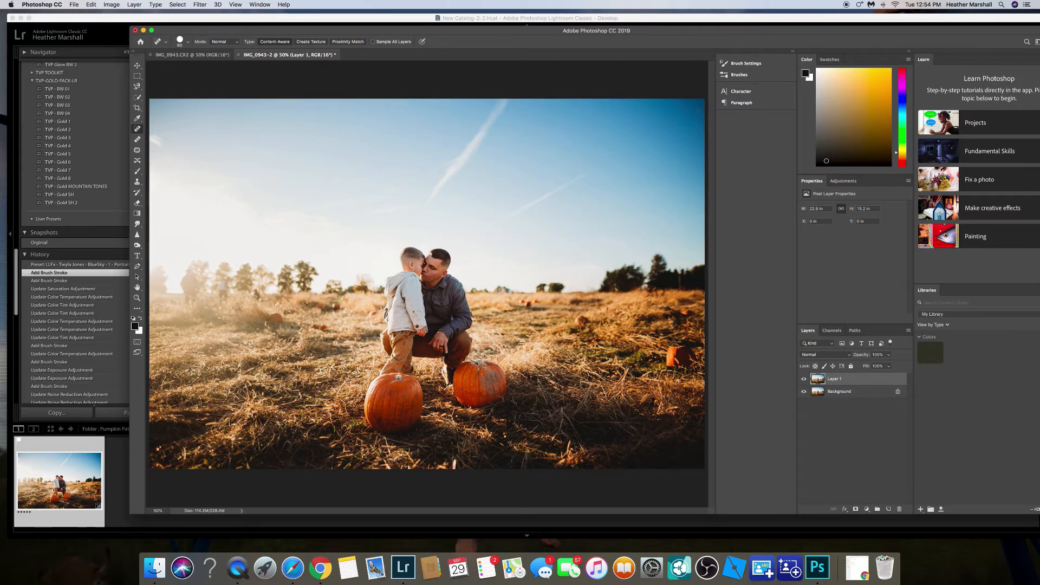
Heal the spots along the hazy tree line on the sunlit side with a larger brush, and flatten the image.
key(bracketright)
key(bracketright)
click(255, 294)
mouse_move(225, 281)
mouse_down()
mouse_move(225, 302)
mouse_move(189, 276)
mouse_move(179, 287)
mouse_move(202, 296)
mouse_move(190, 288)
mouse_up()
click(181, 284)
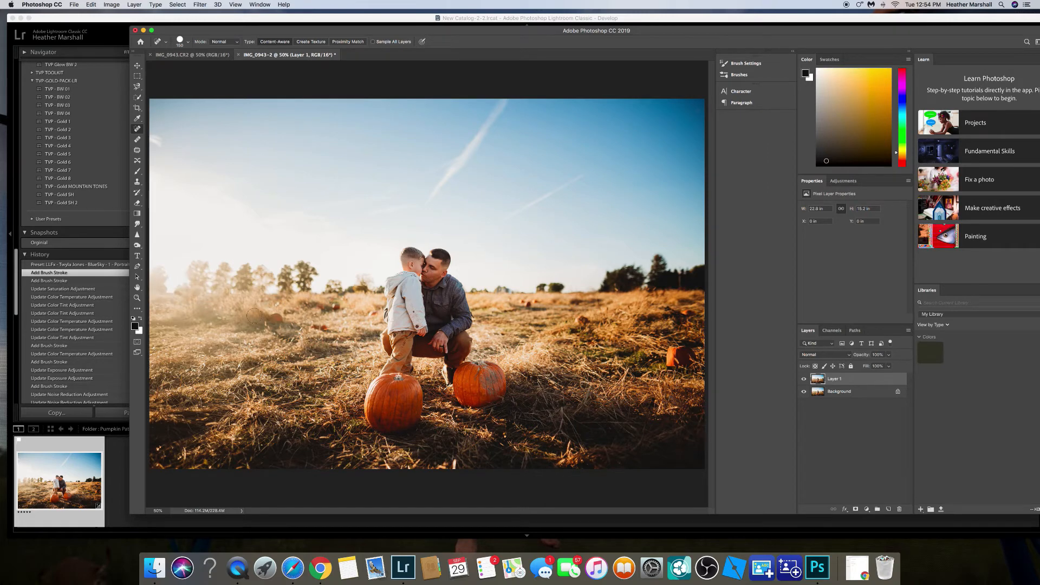
click(182, 294)
click(909, 330)
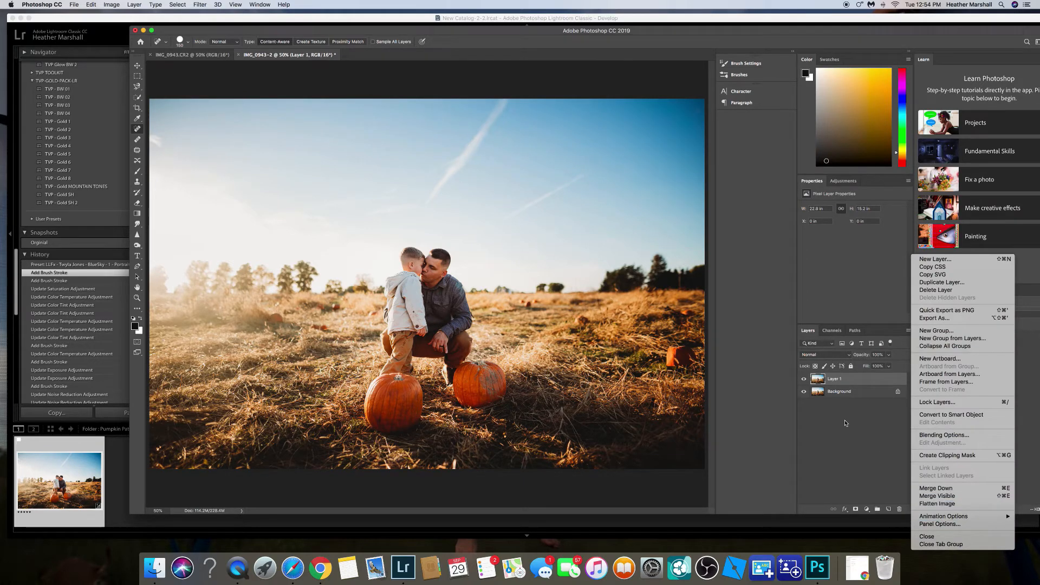
click(942, 505)
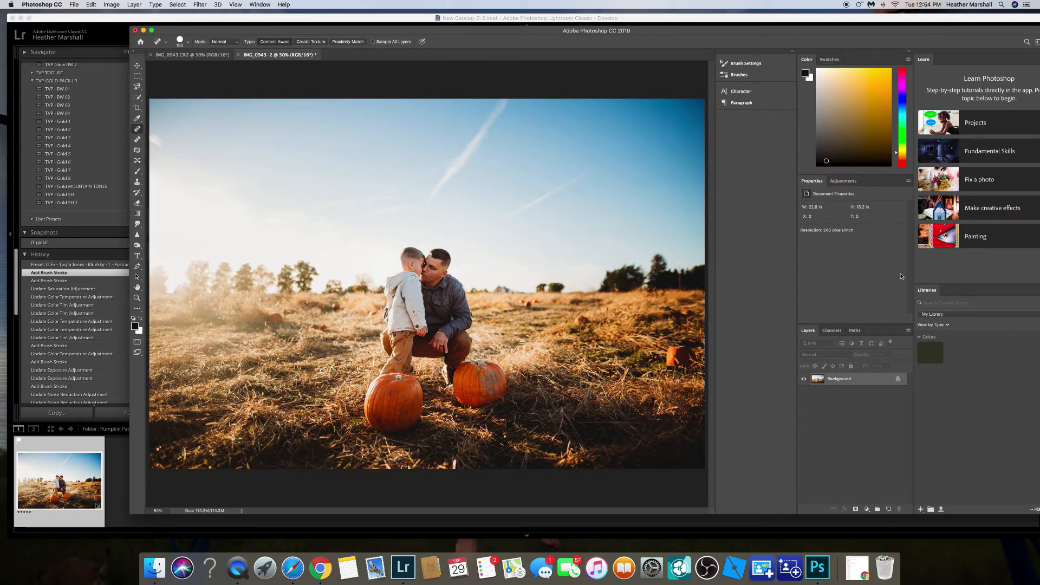
Add a Curves adjustment layer and lower the curve's white point slightly to tone down the highlights.
click(850, 181)
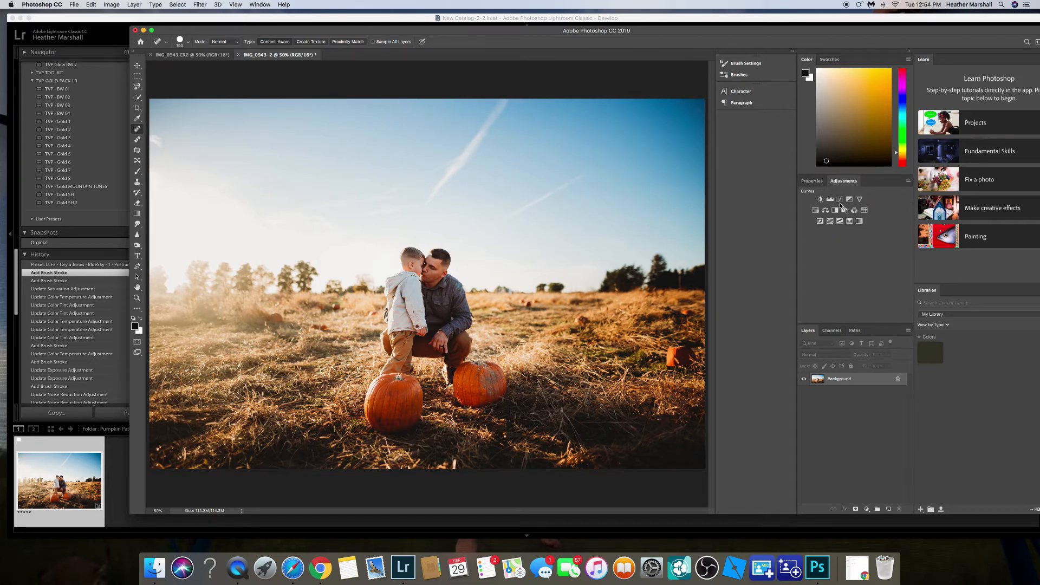
click(841, 203)
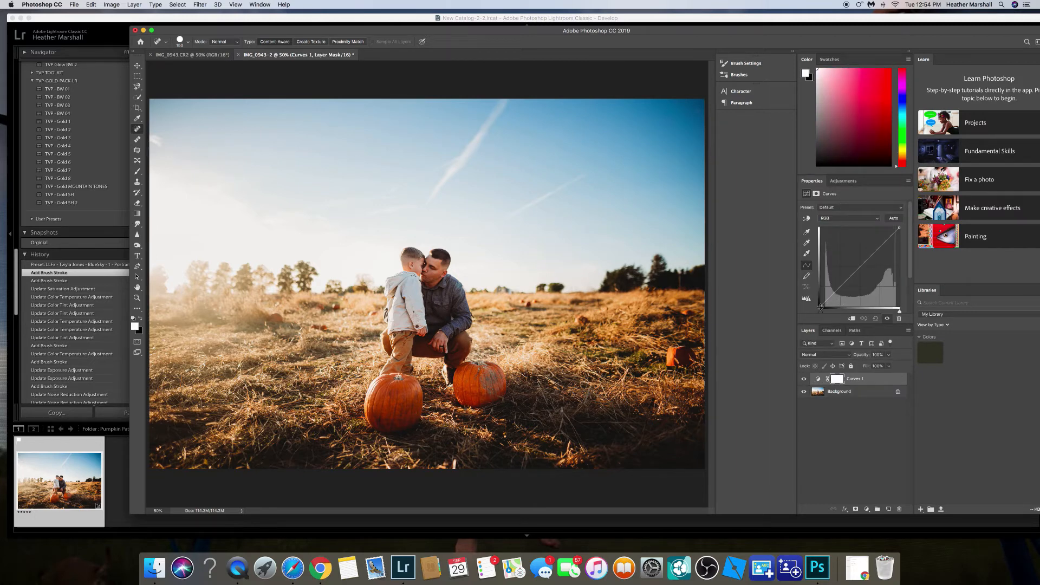
click(900, 228)
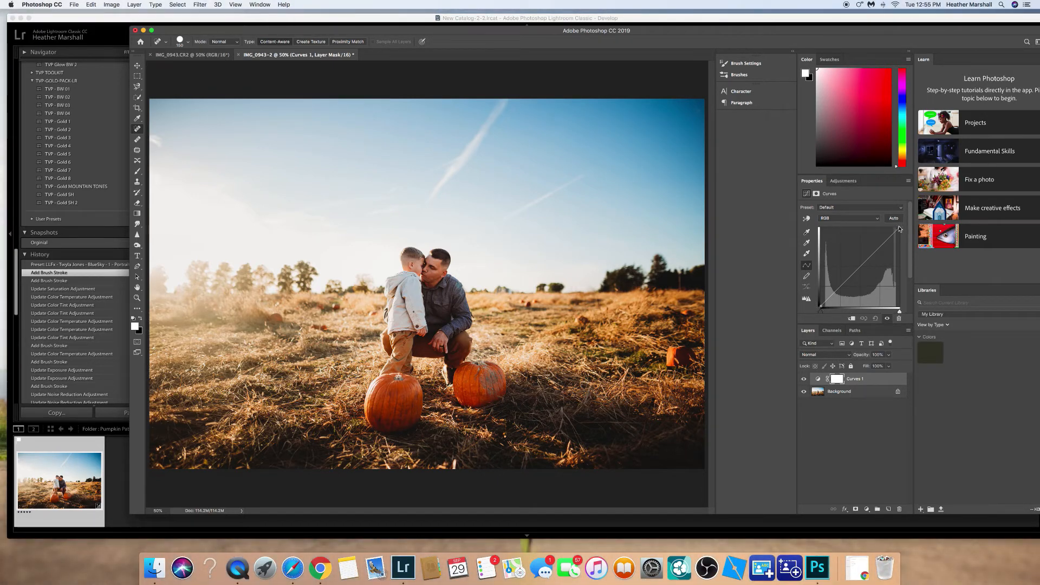
drag(900, 227, 901, 234)
Compare the photo with and without the Curves adjustment by toggling the layer's visibility.
click(803, 379)
click(803, 379)
click(804, 379)
click(804, 379)
click(804, 379)
click(804, 379)
click(803, 380)
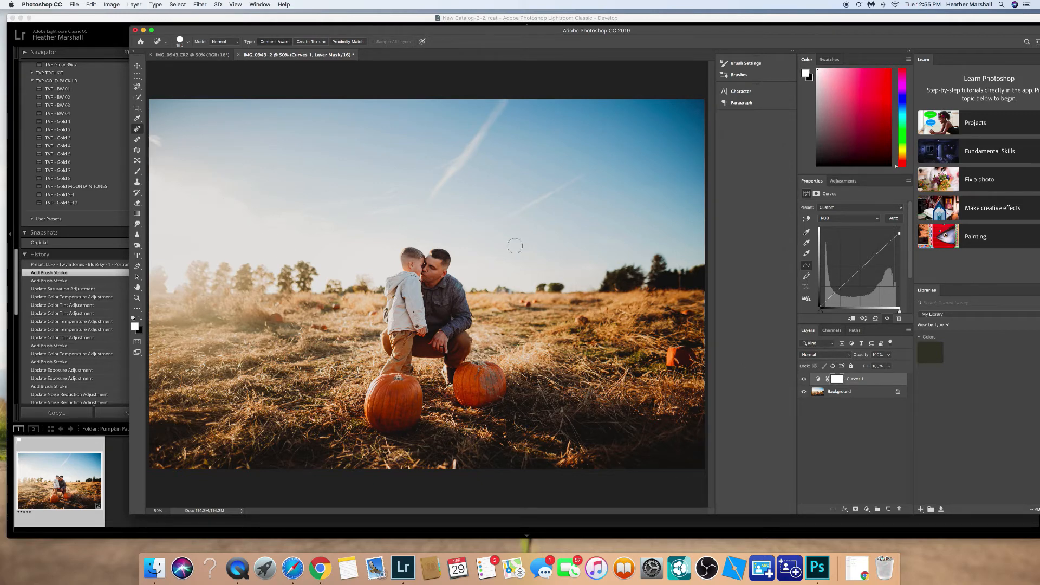
click(805, 379)
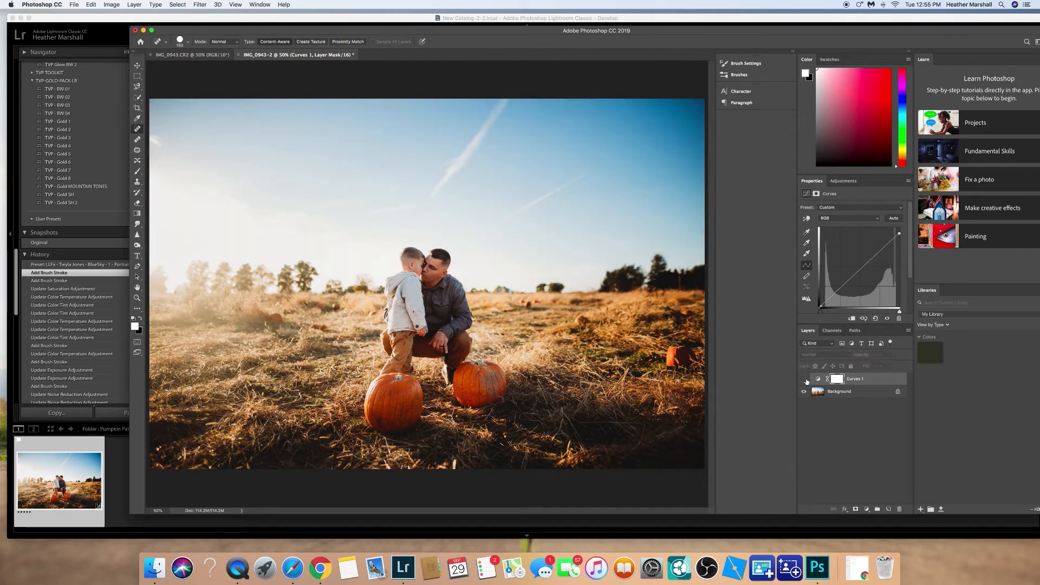
click(805, 380)
click(805, 380)
click(806, 380)
click(805, 379)
click(805, 380)
click(805, 380)
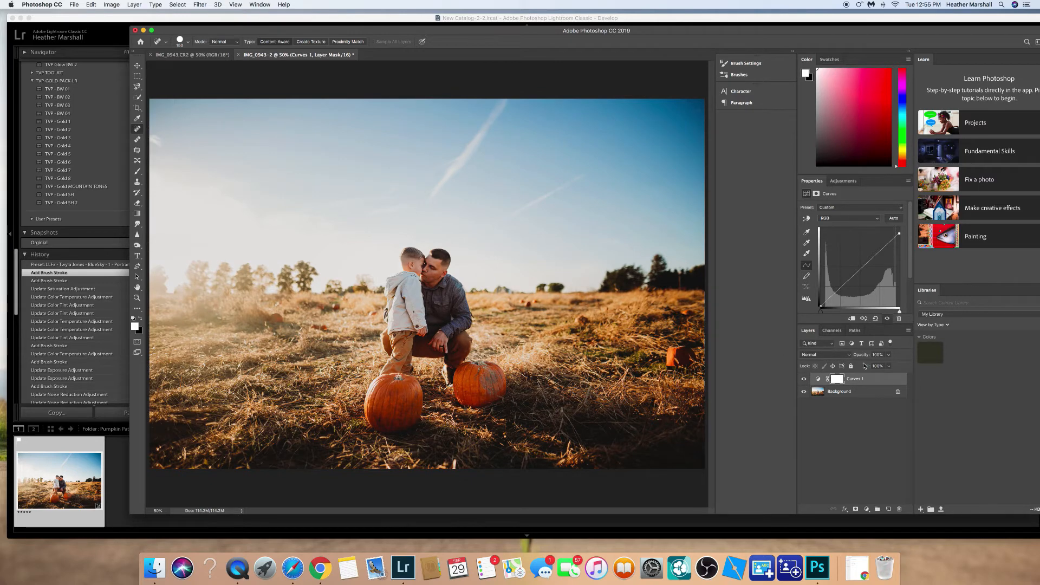
Mask the Curves darkening off the man and boy by painting black on its layer mask with a soft 3400 px brush.
click(143, 320)
click(137, 171)
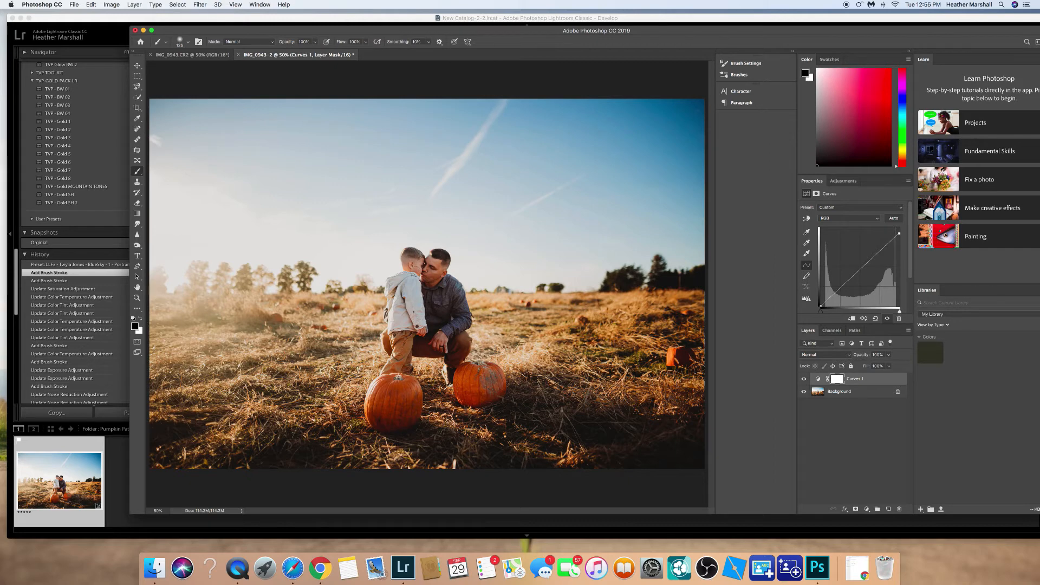
key(bracketright)
key(bracketright)
key(bracketright)
key(bracketright)
key(bracketright)
key(bracketright)
key(bracketright)
key(bracketright)
key(bracketright)
key(bracketright)
key(bracketright)
key(bracketright)
key(bracketright)
key(bracketright)
key(bracketright)
key(bracketright)
key(bracketright)
key(bracketright)
key(bracketright)
key(bracketright)
key(bracketright)
key(bracketright)
key(bracketright)
key(bracketright)
key(bracketright)
click(430, 331)
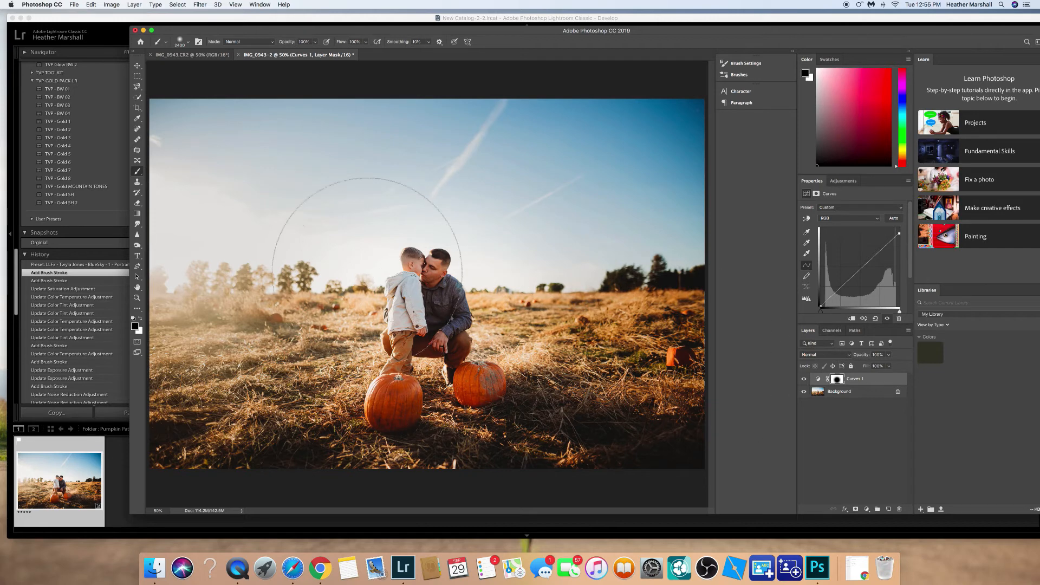
Check the masked Curves effect by toggling the layer's visibility, and flatten the image.
click(804, 380)
click(804, 381)
click(804, 380)
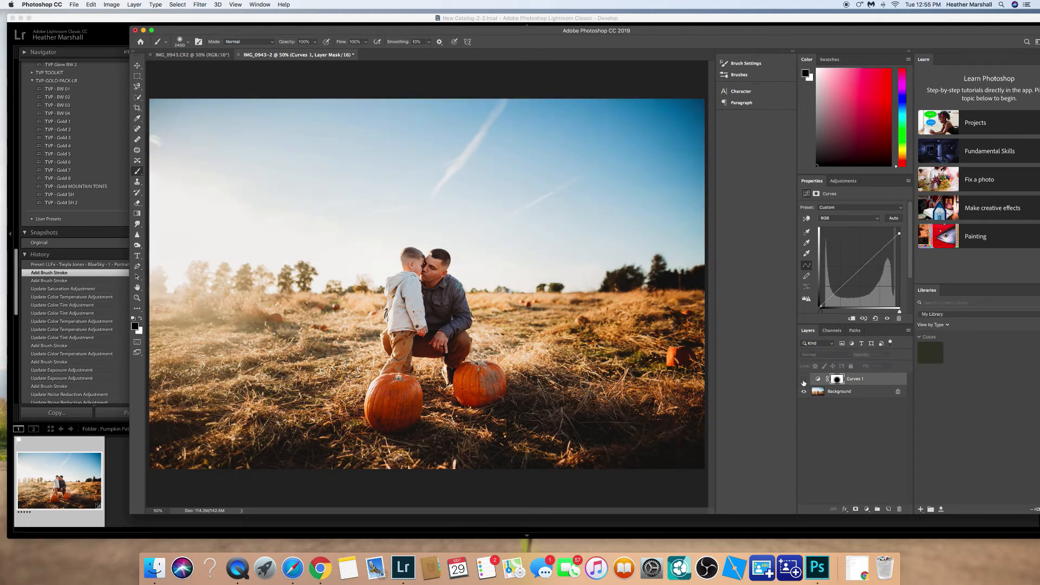
click(804, 381)
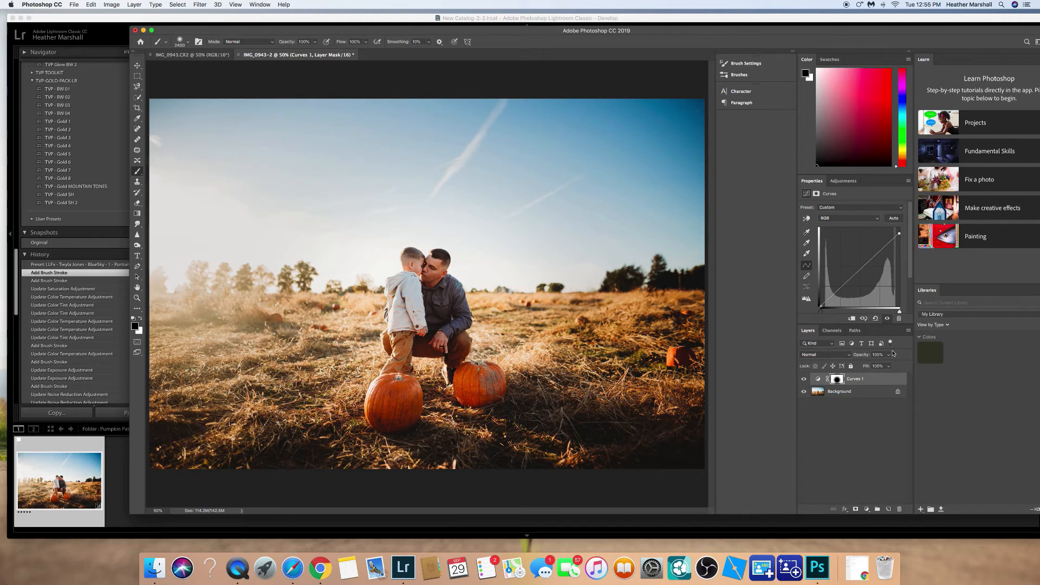
click(909, 332)
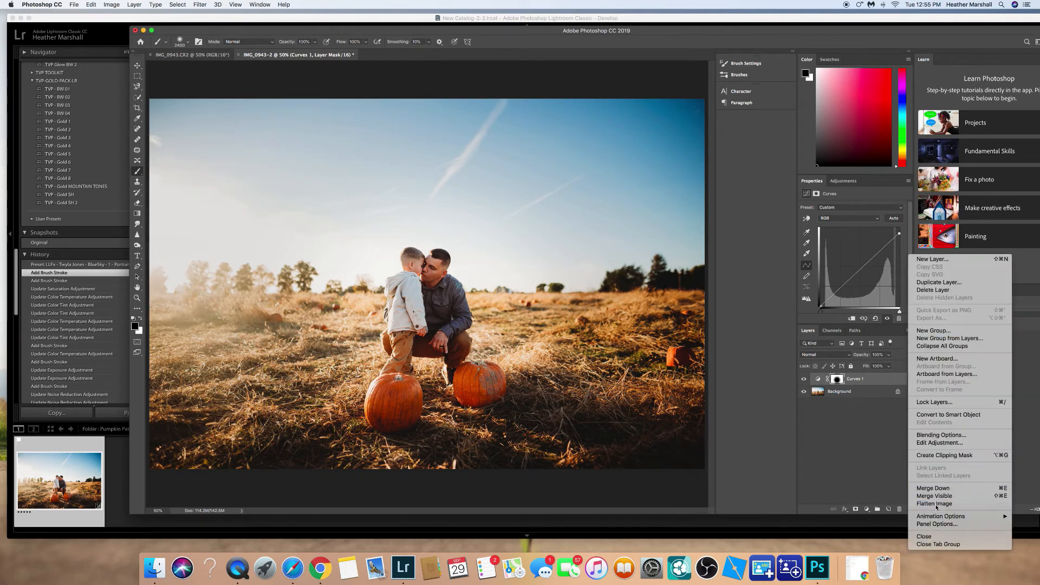
click(833, 343)
Add another Curves adjustment layer, raise its midtones slightly, and invert its layer mask to black.
click(844, 181)
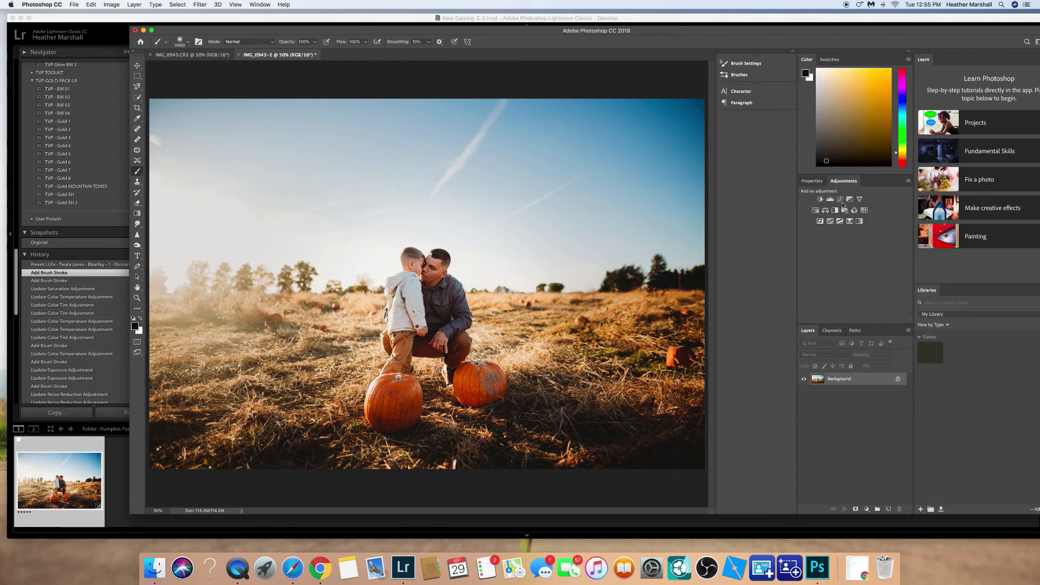
click(840, 200)
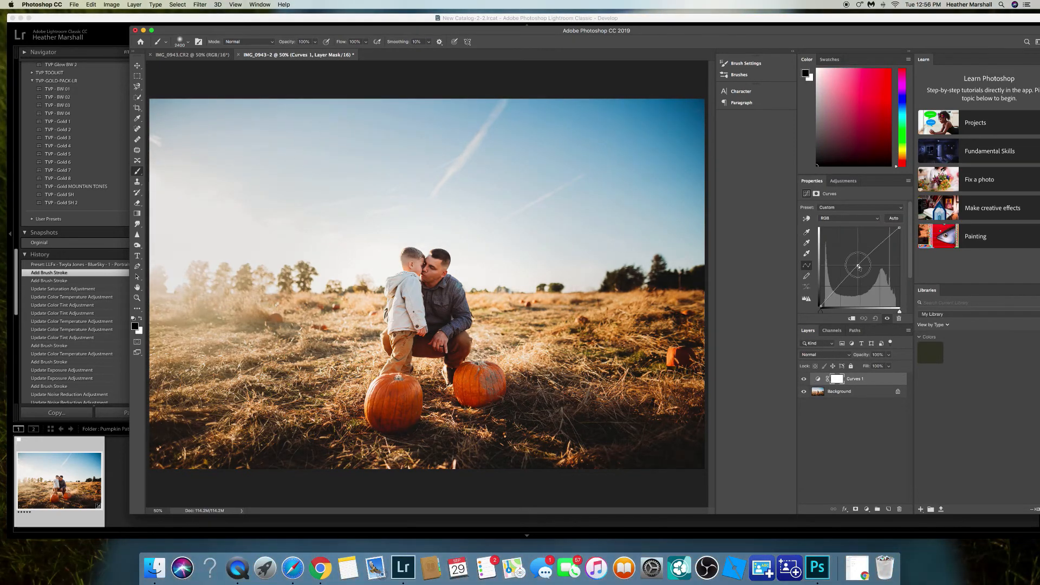
click(858, 266)
key(super+i)
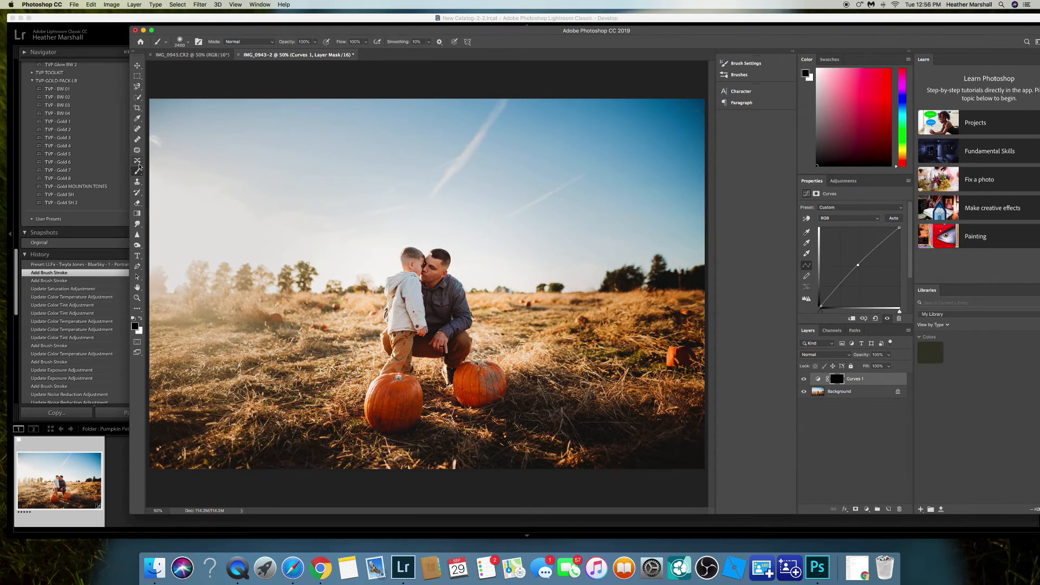
Brighten the man's and boy's faces by painting white on the Curves mask with a 700 px brush, and flatten the image.
key(bracketleft)
key(bracketleft)
key(bracketleft)
key(bracketleft)
key(bracketleft)
key(bracketleft)
key(bracketleft)
key(bracketleft)
key(bracketleft)
key(bracketleft)
key(bracketleft)
key(bracketleft)
key(bracketleft)
key(bracketleft)
key(bracketleft)
key(bracketleft)
key(bracketleft)
click(140, 318)
click(432, 283)
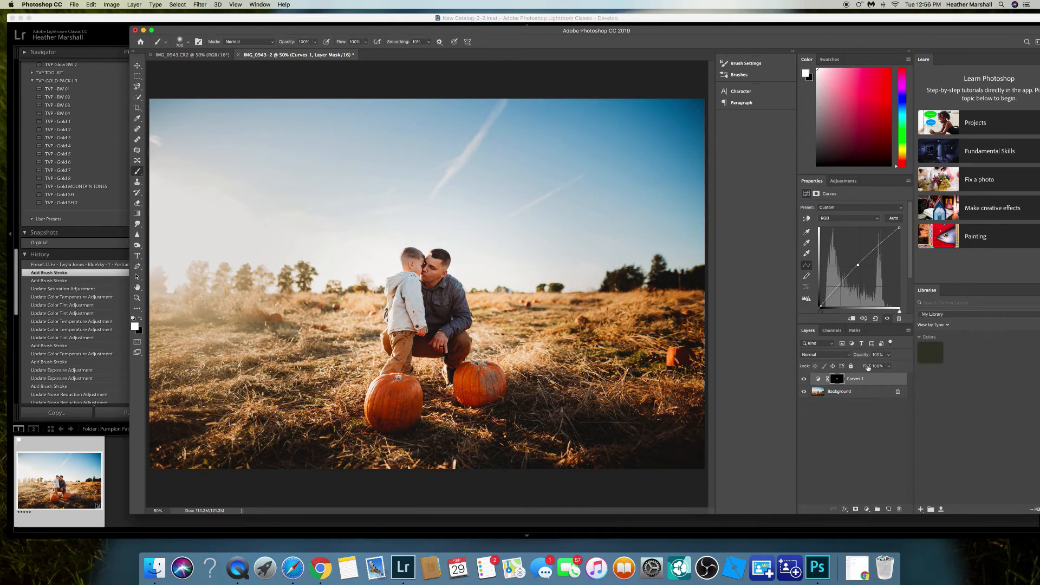
click(909, 331)
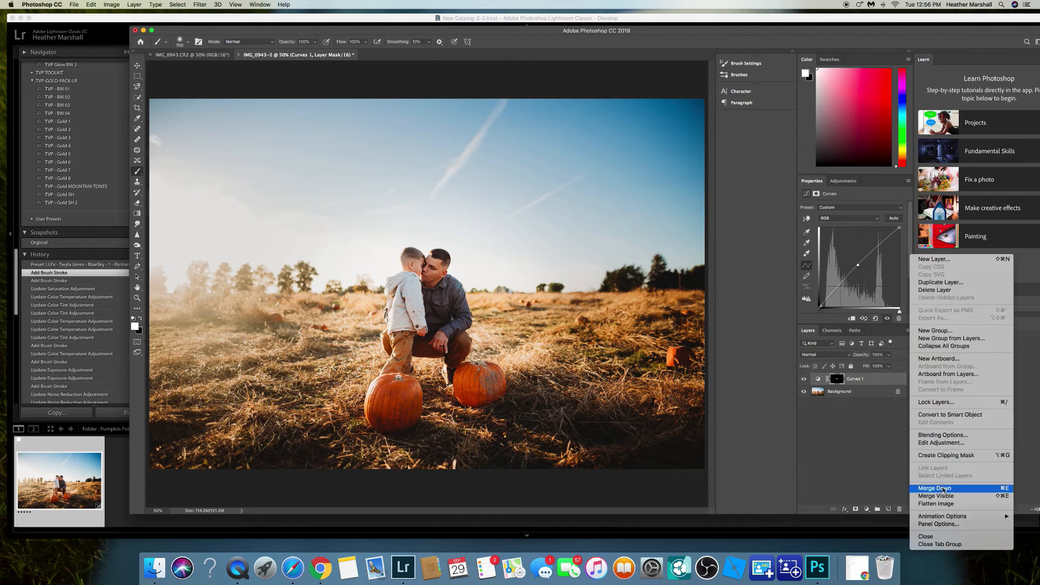
click(941, 505)
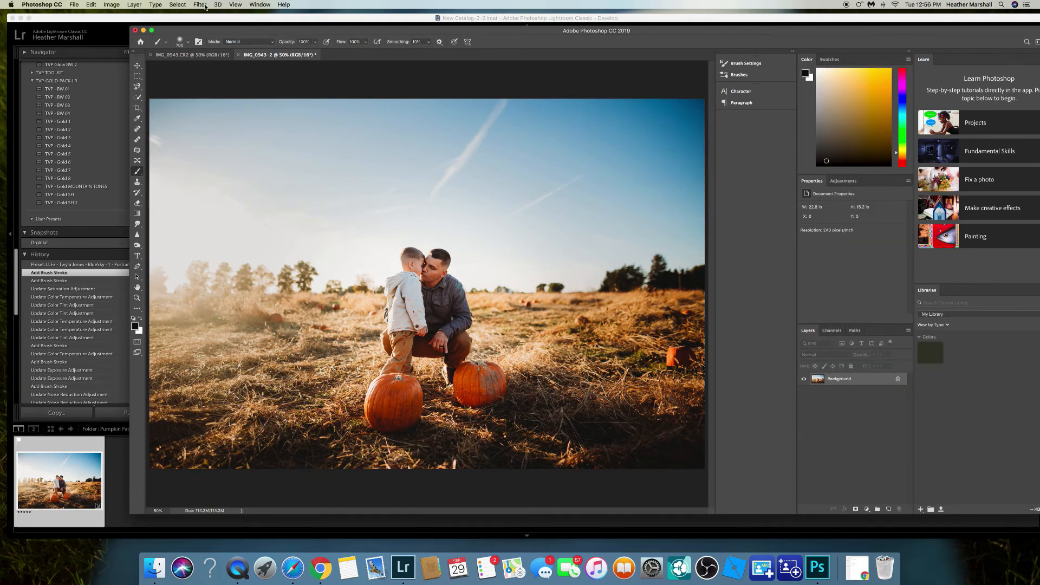
Apply the Imagenomic Portraiture 3 filter with Normal smoothing, sampling the skin mask color from the man and boy and outputting to a new layer.
click(200, 5)
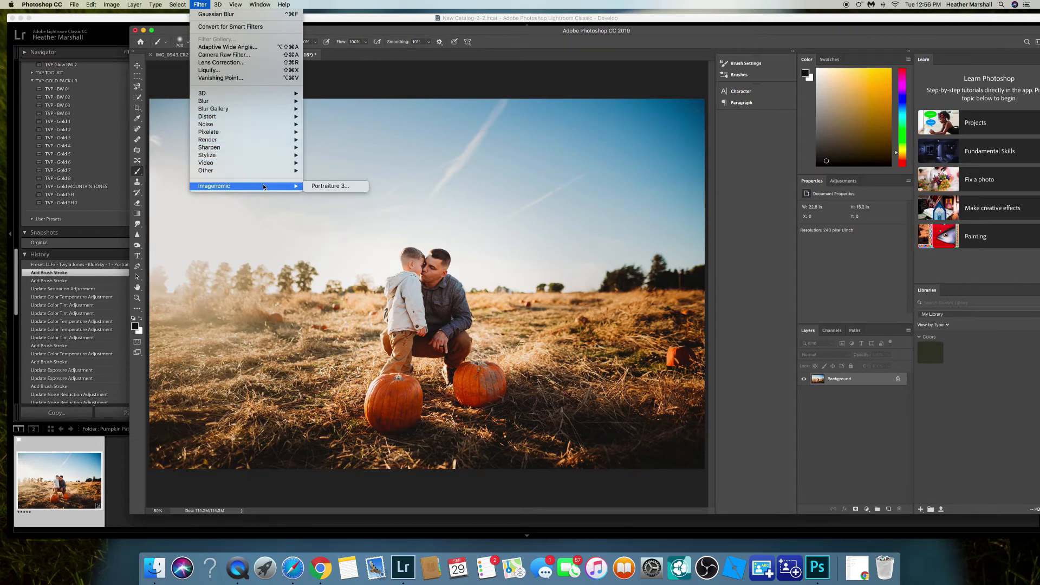
click(316, 186)
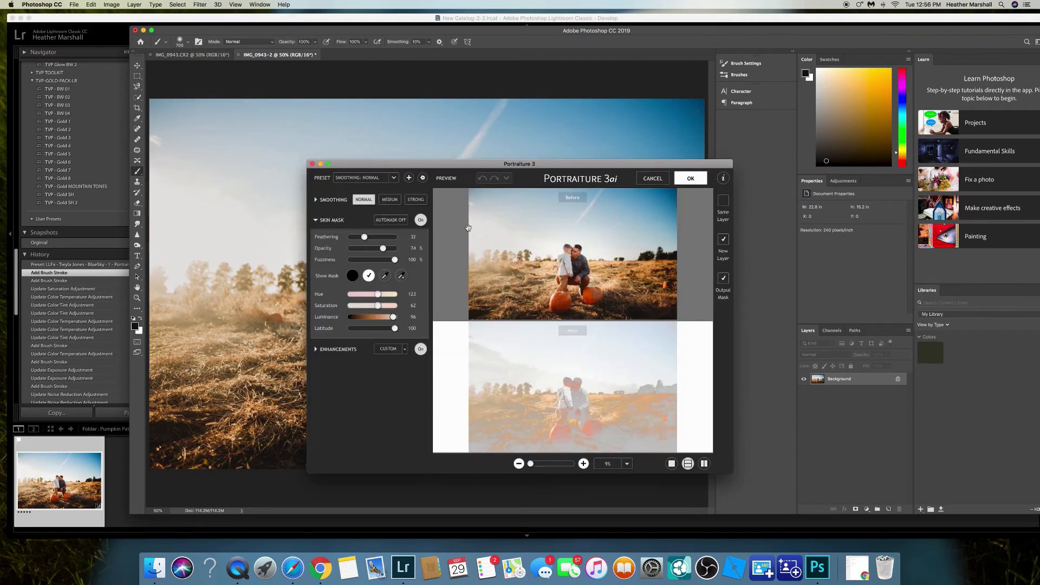
click(401, 276)
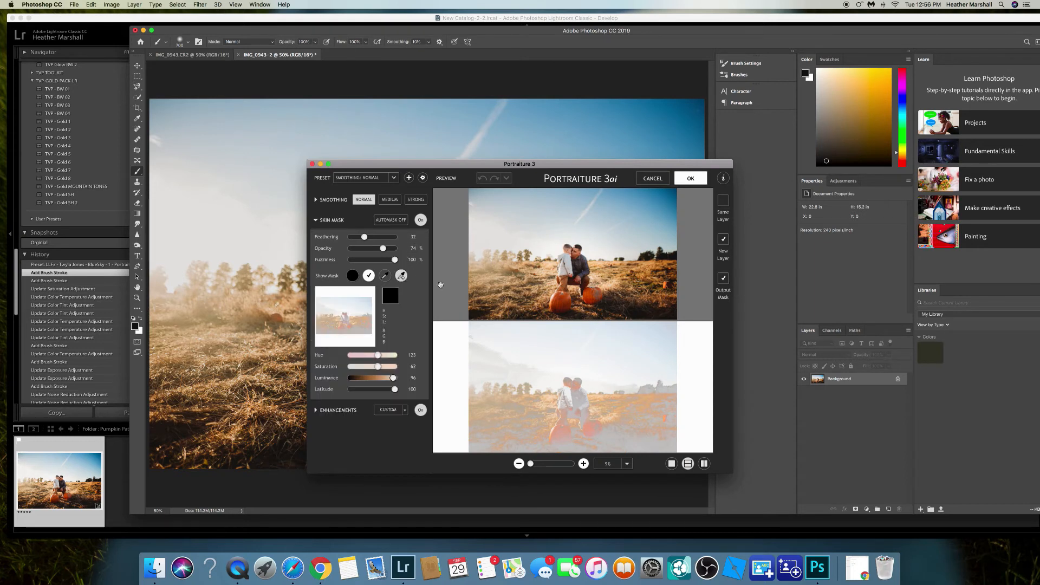
click(580, 384)
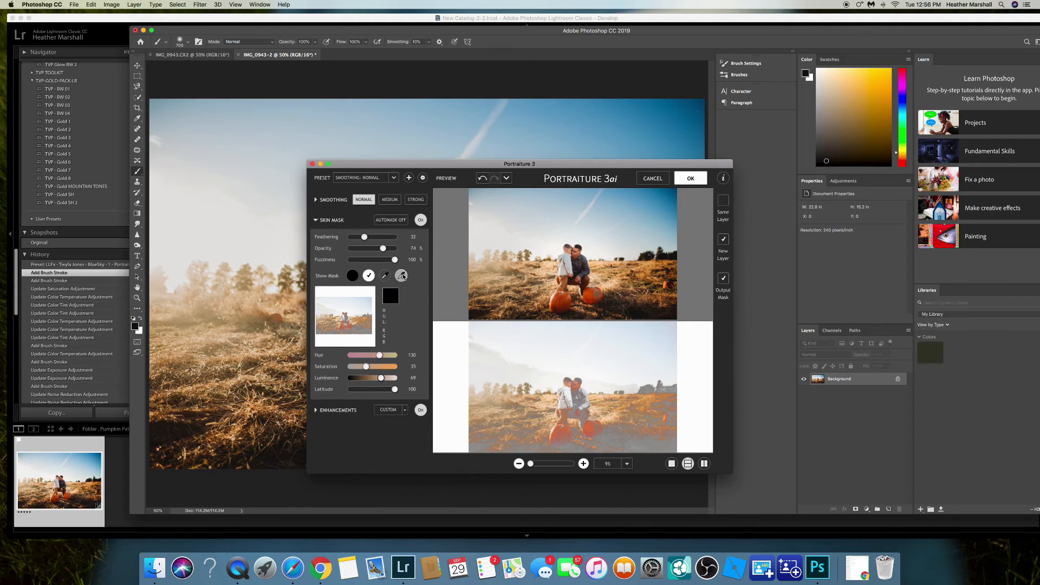
click(578, 385)
click(571, 422)
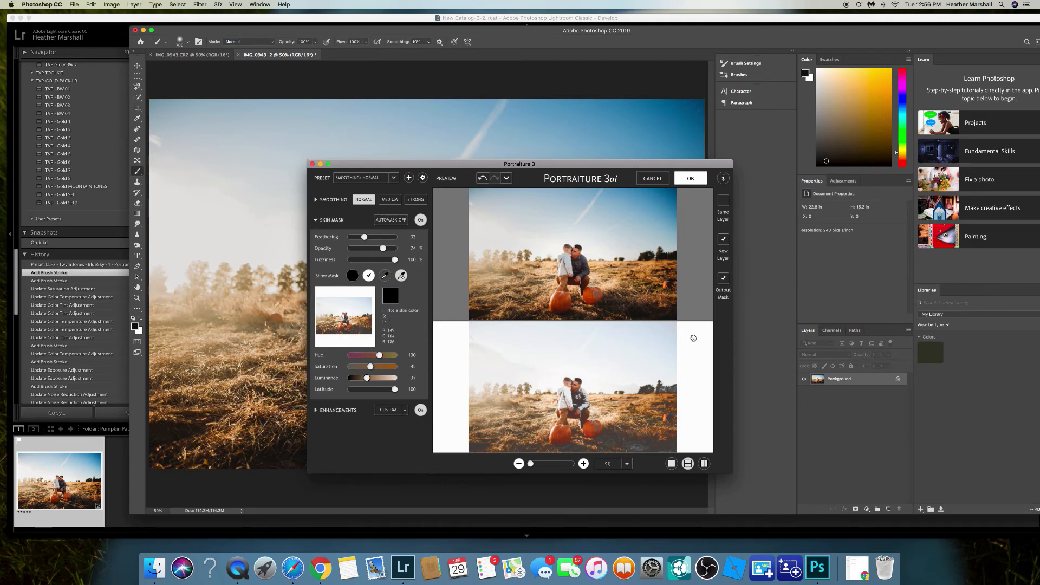
click(691, 178)
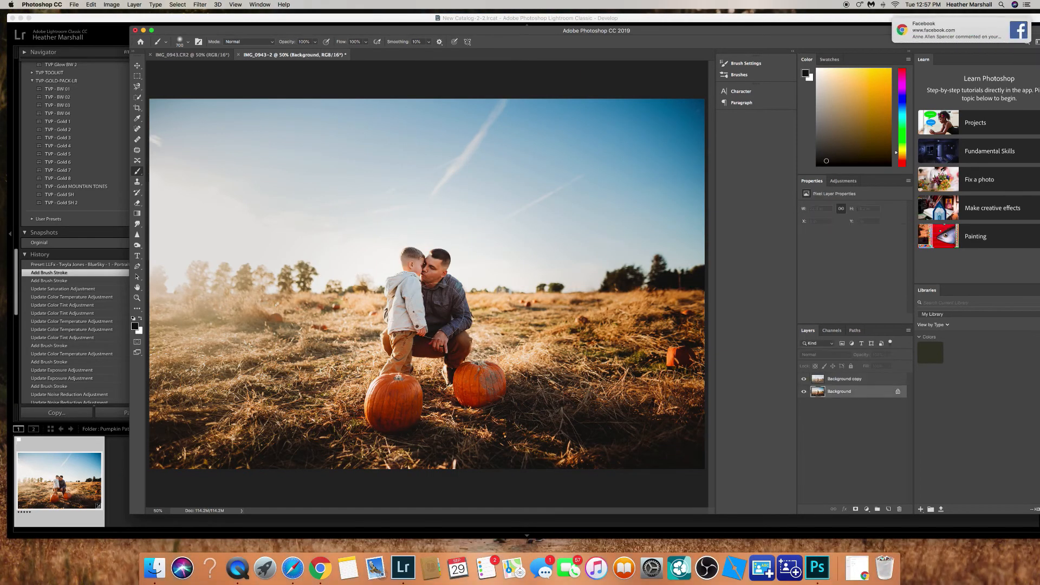
Set the Background copy layer's opacity to 71% and compare the smoothing by toggling the layer's visibility.
click(855, 379)
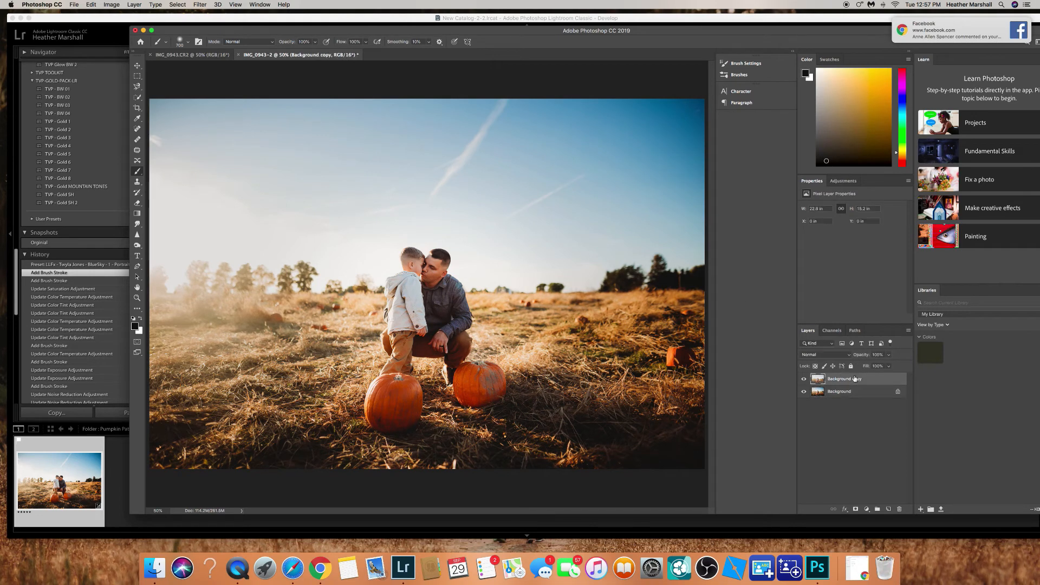
drag(863, 355, 862, 358)
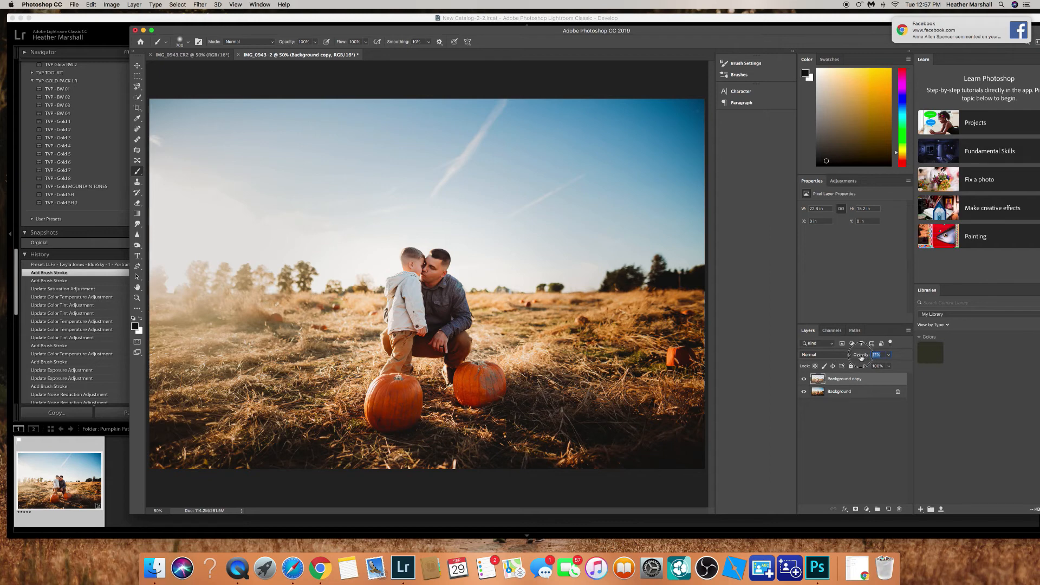
click(804, 379)
click(804, 380)
click(804, 379)
click(805, 379)
click(805, 380)
click(805, 380)
click(805, 379)
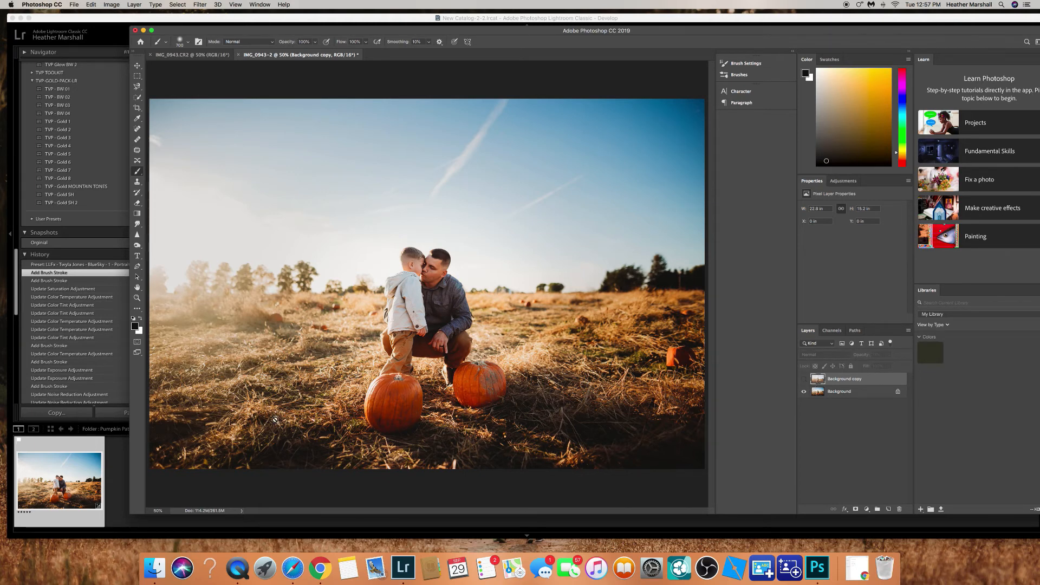
click(802, 381)
click(803, 381)
Inspect how the smoothing affects the clothing, pumpkins and grass at 200% with the Background copy layer shown and hidden.
key(super+equal)
key(super+equal)
key(super+equal)
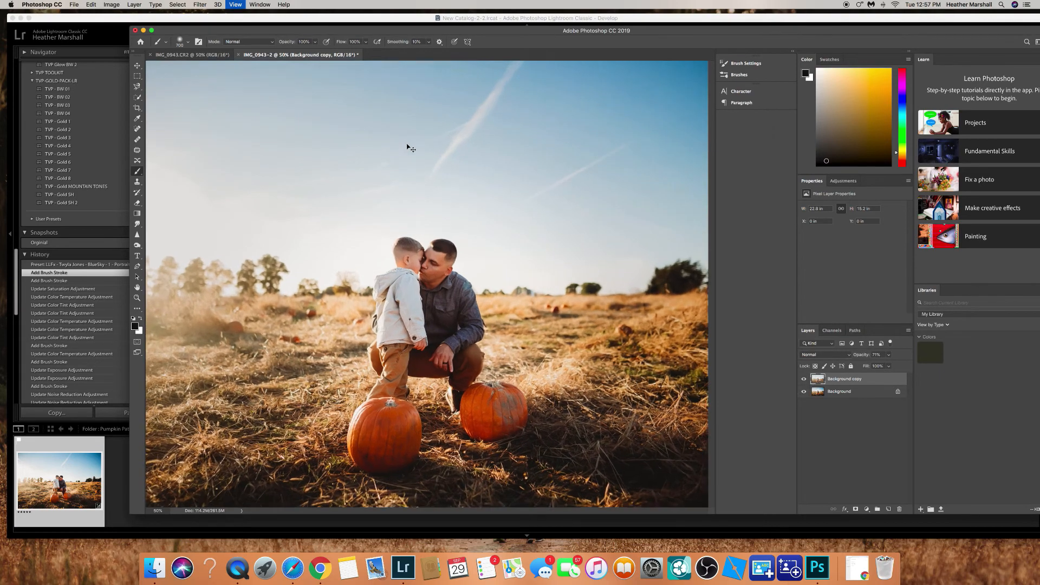
scroll(449, 161, down, 10)
scroll(450, 161, right, 2)
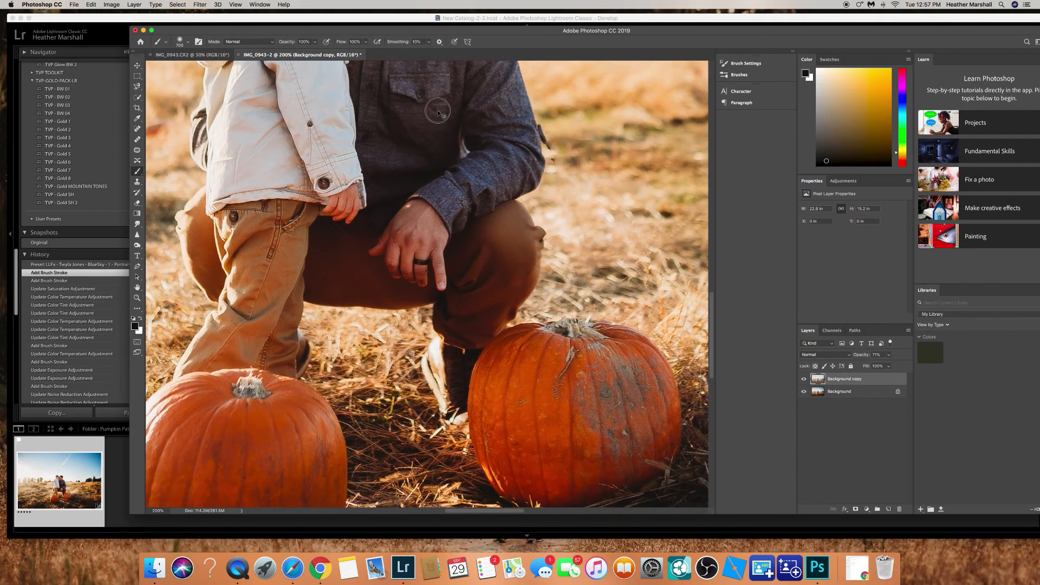
click(803, 381)
click(804, 381)
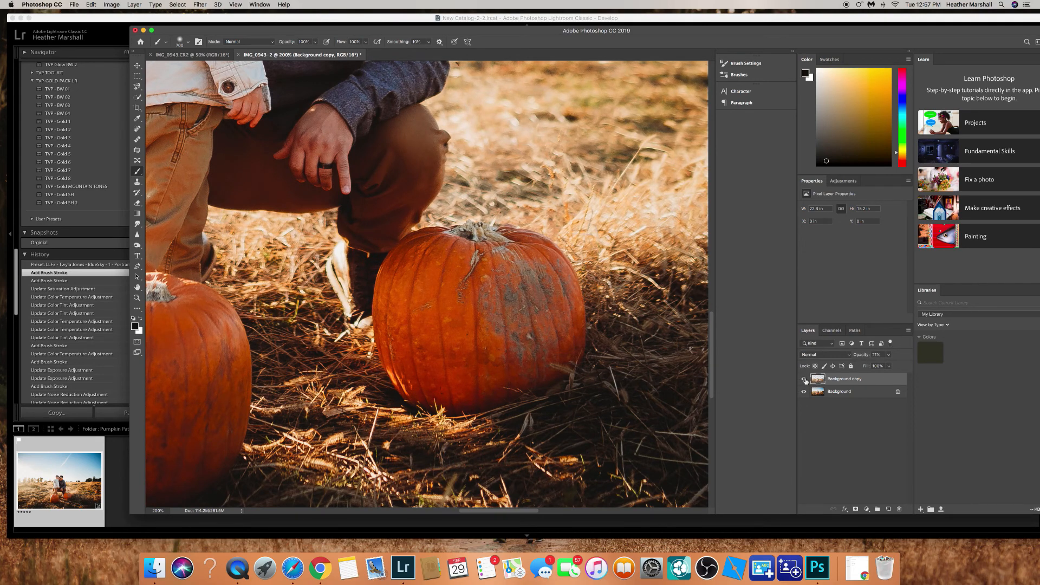
click(805, 381)
click(805, 381)
key(super+minus)
key(super+minus)
key(super+minus)
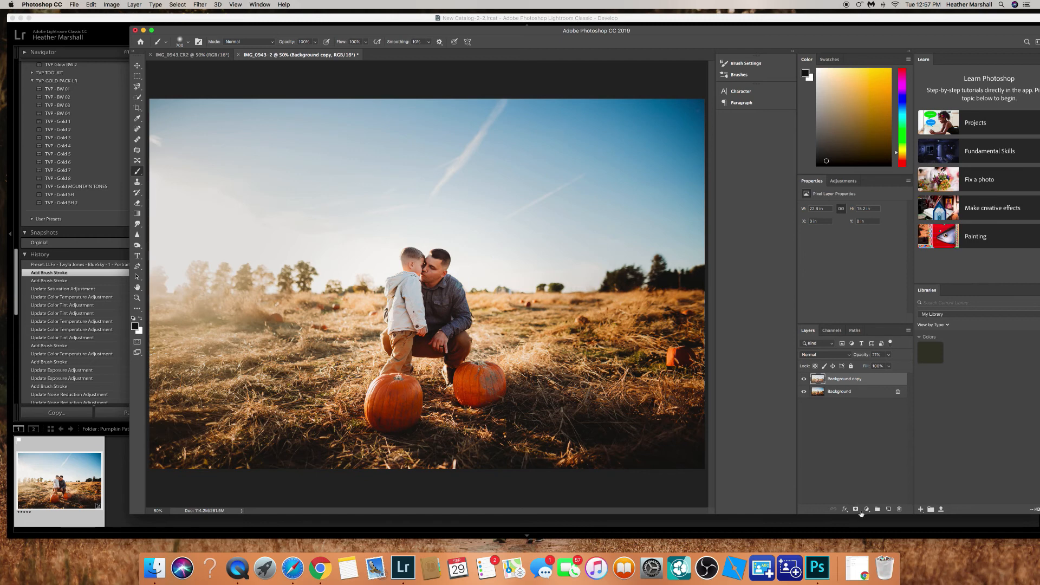
Add a layer mask to the Background copy layer and invert it to black.
click(856, 508)
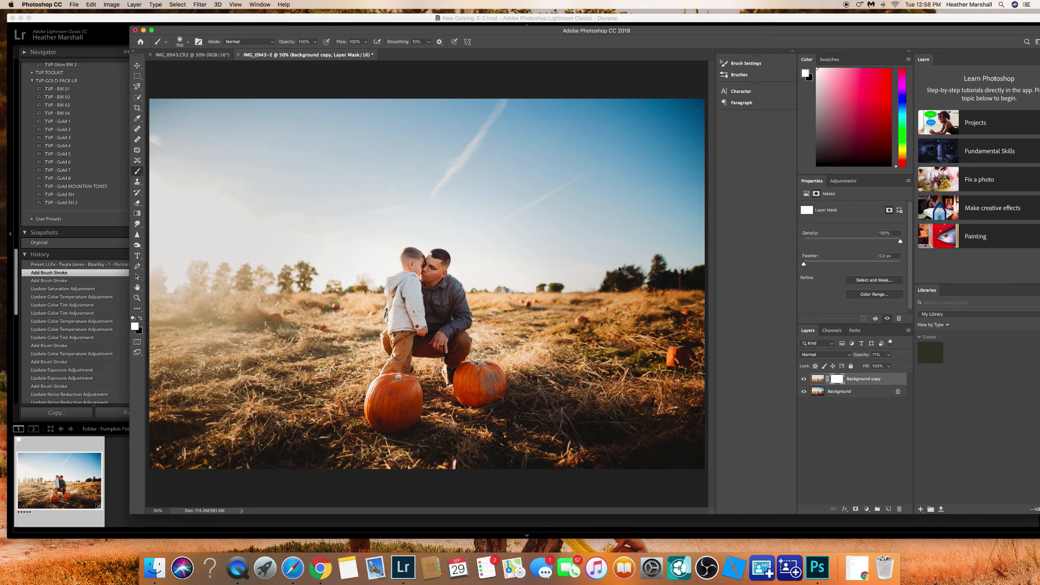
key(super+i)
Reveal the skin smoothing on the faces by painting white on the layer mask, with the brush reduced to 90 px.
key(bracketleft)
key(bracketleft)
key(bracketleft)
key(bracketleft)
key(bracketleft)
key(bracketleft)
key(super+minus)
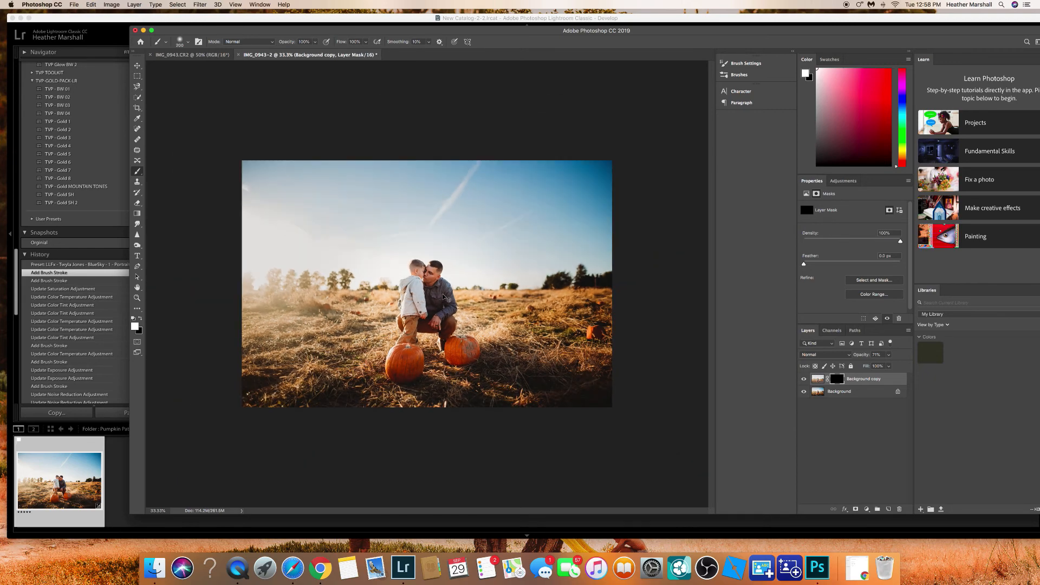
key(super+equal)
key(super+equal)
key(super+equal)
key(super+equal)
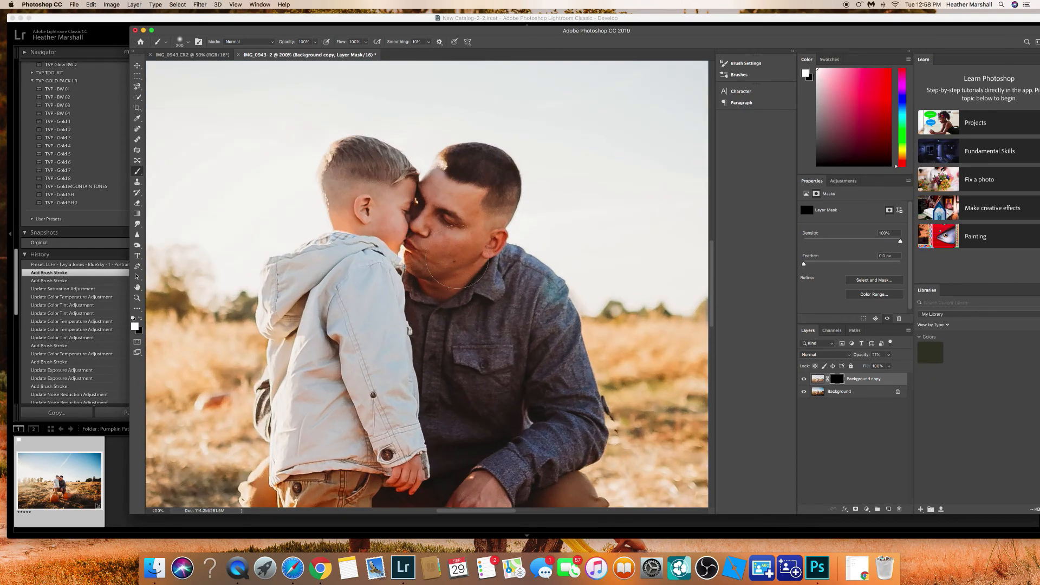
drag(451, 255, 460, 249)
key(super+minus)
key(super+minus)
key(super+minus)
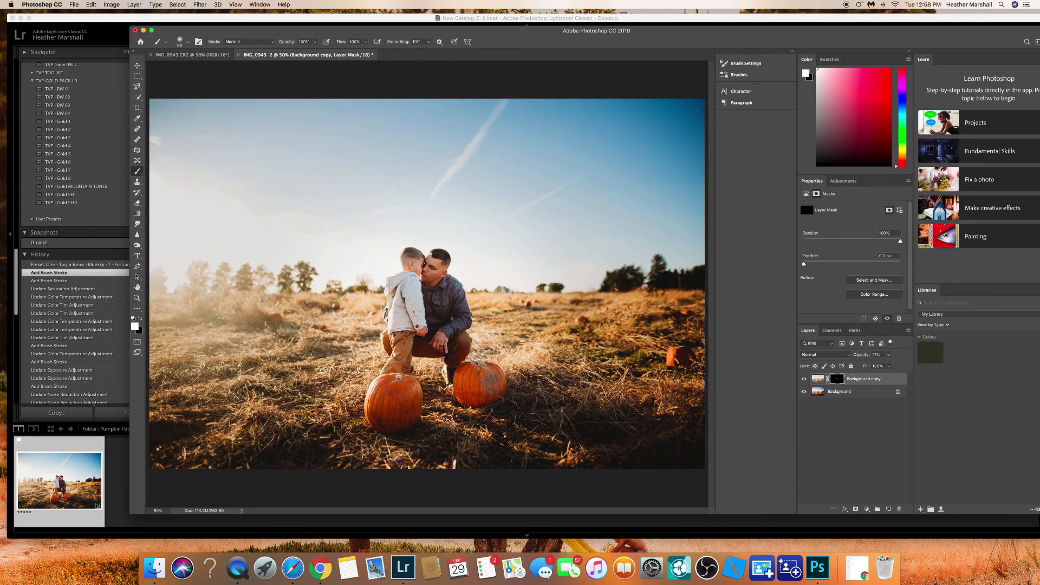
Check the masked smoothing by toggling the Background copy layer's visibility, and set its opacity to 100%.
click(805, 380)
click(804, 379)
click(804, 380)
click(804, 379)
drag(859, 356, 870, 357)
Compare the full-strength smoothing with the layer hidden and shown, and flatten the image.
click(804, 379)
click(805, 380)
click(804, 380)
click(805, 380)
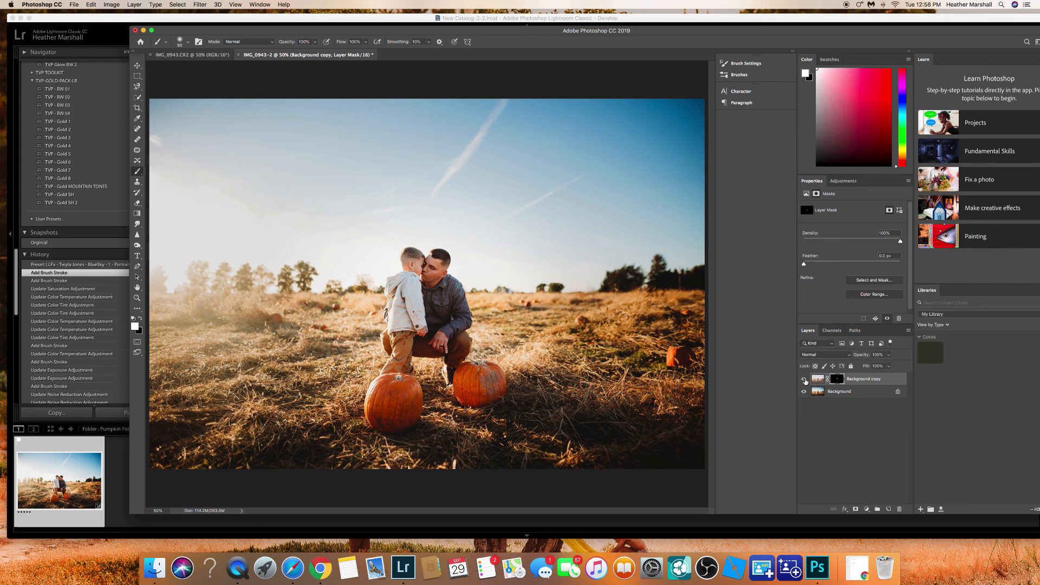
click(908, 331)
click(941, 504)
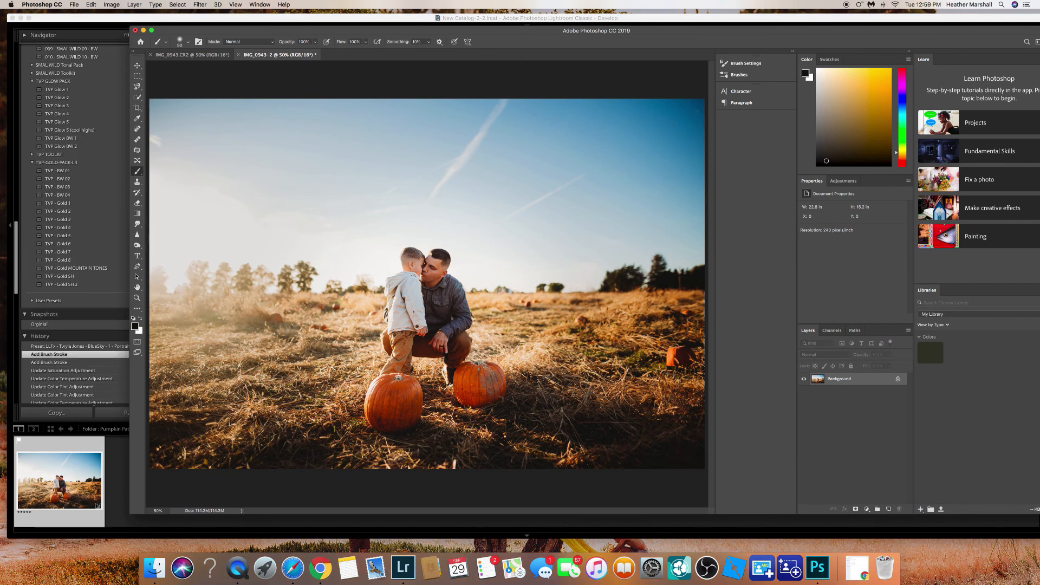
Switch to Lightroom and select the pumpkin patch photo IMG_0943.CR2 in the filmstrip.
click(115, 447)
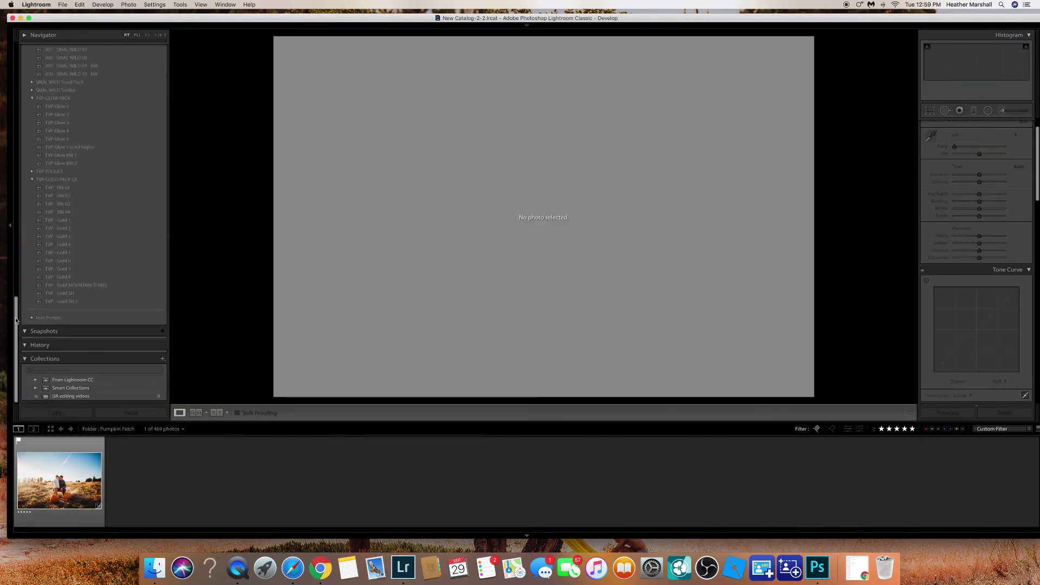
drag(15, 319, 16, 305)
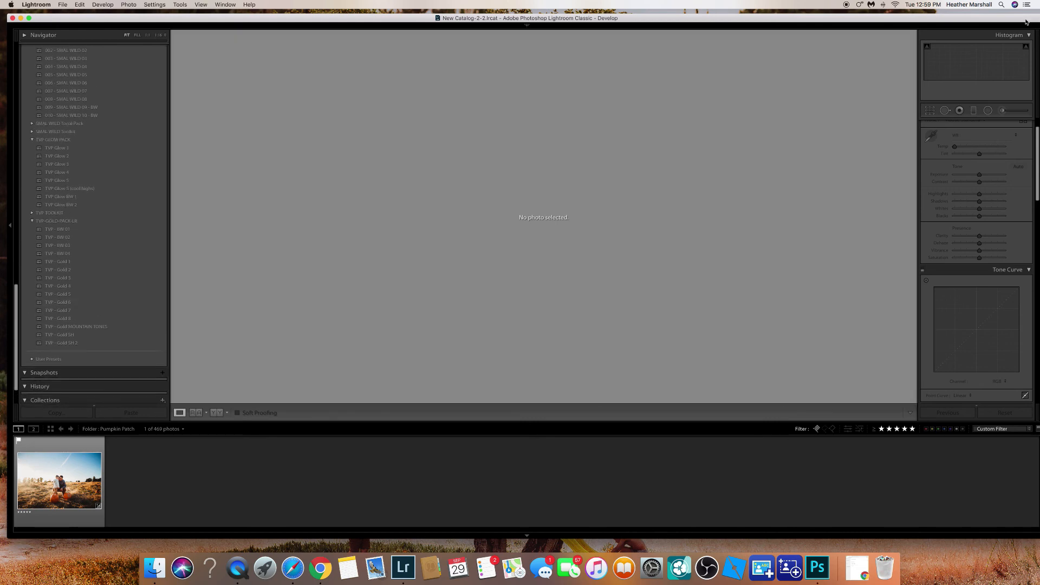
click(24, 483)
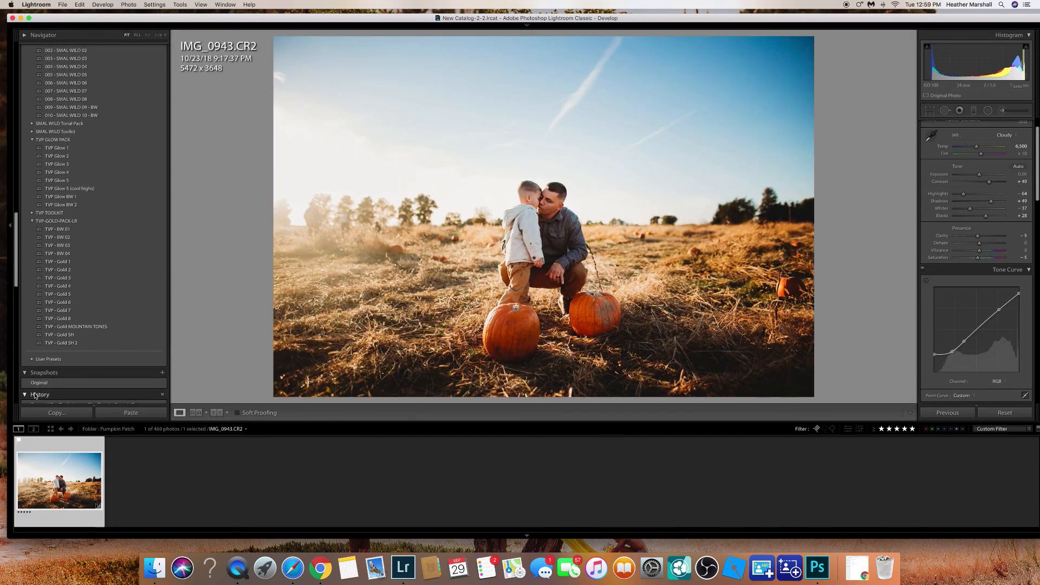
View the unedited photo at its Import state in the Lightroom history, and return to Photoshop to compare it with the finished edit.
click(34, 396)
drag(16, 361, 14, 394)
click(34, 346)
drag(17, 354, 15, 401)
click(77, 348)
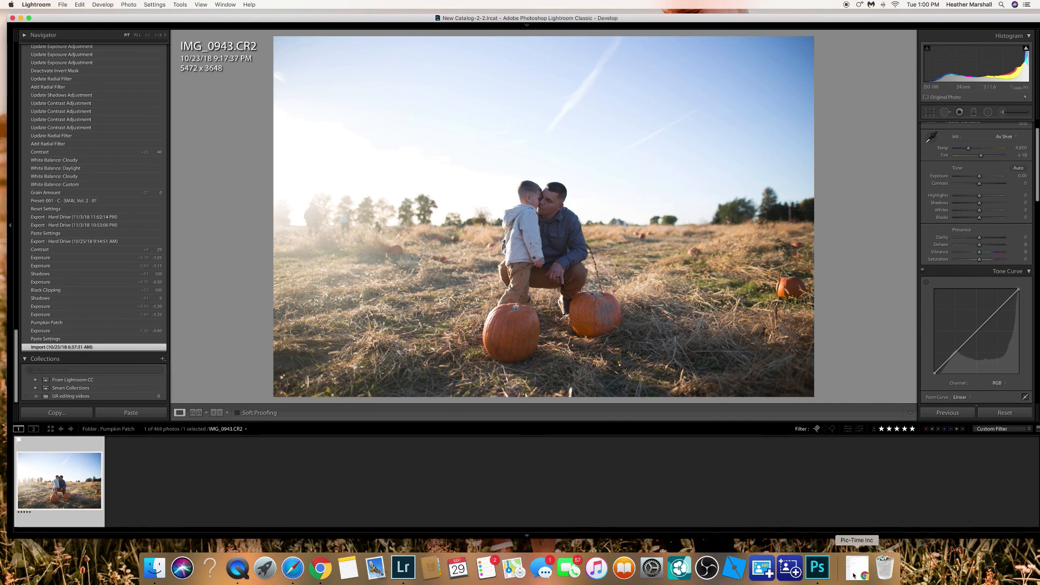
click(825, 569)
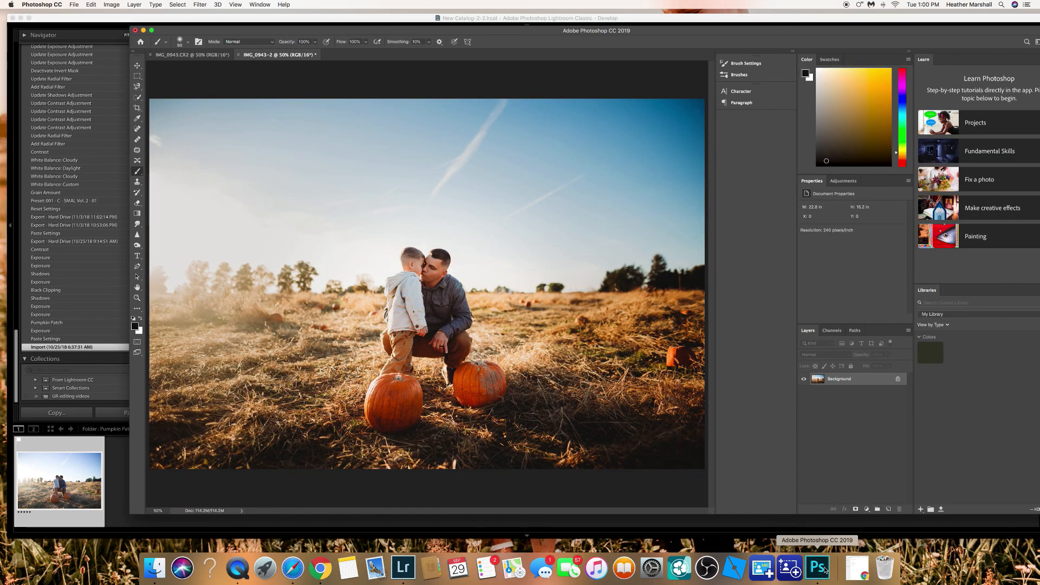